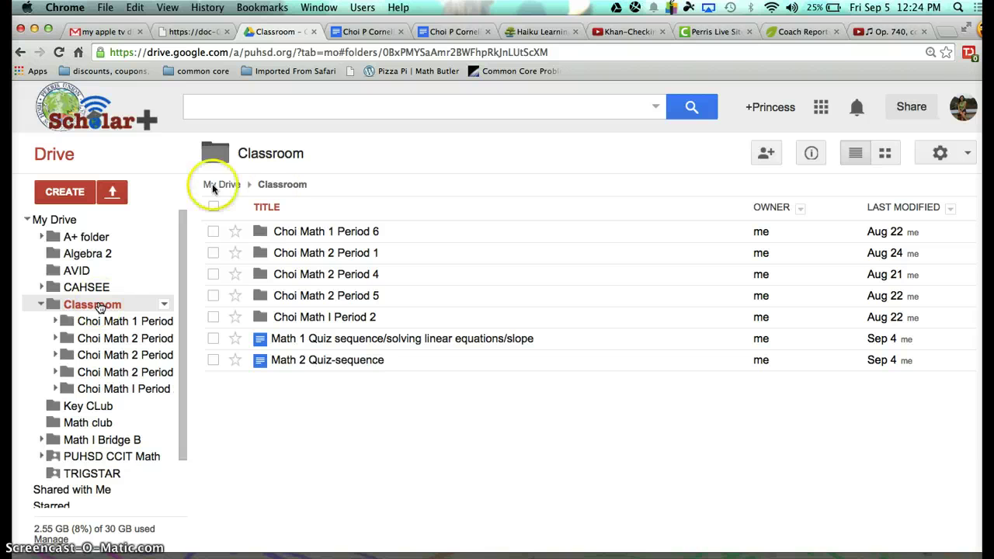
Step: Open the Cornell Notes 3 document from the Math 2 Period 4 folder and set its zoom to Fit
left_click(308, 274)
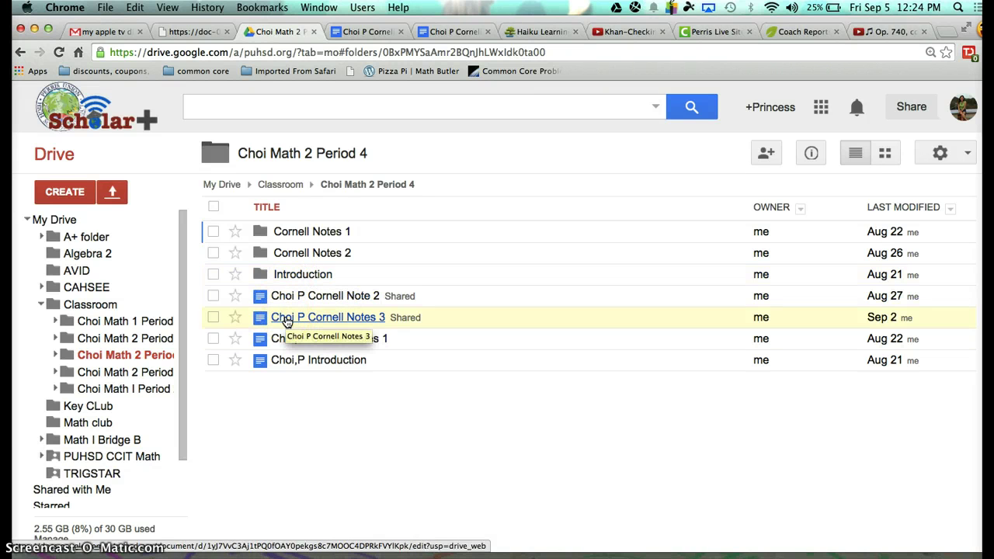
left_click(334, 320)
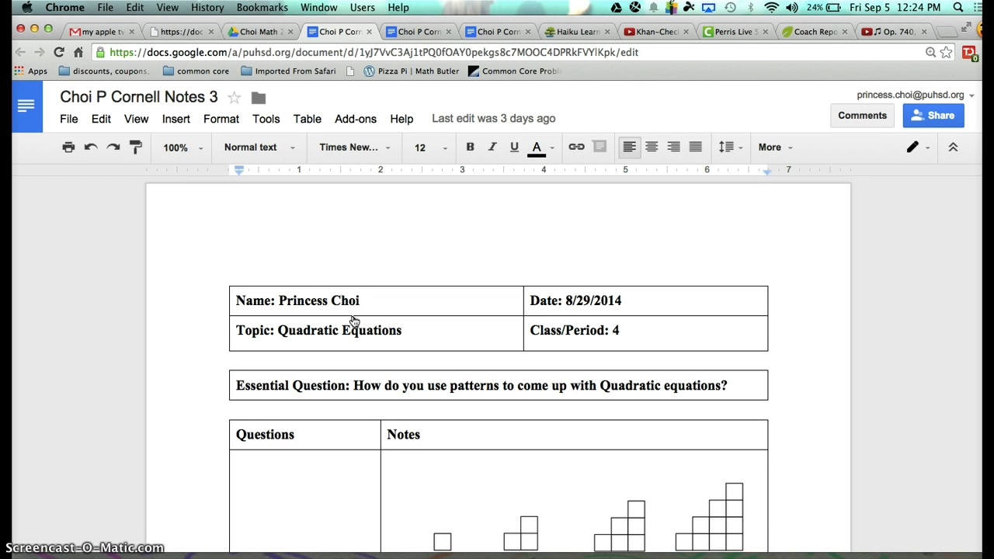
left_click(176, 148)
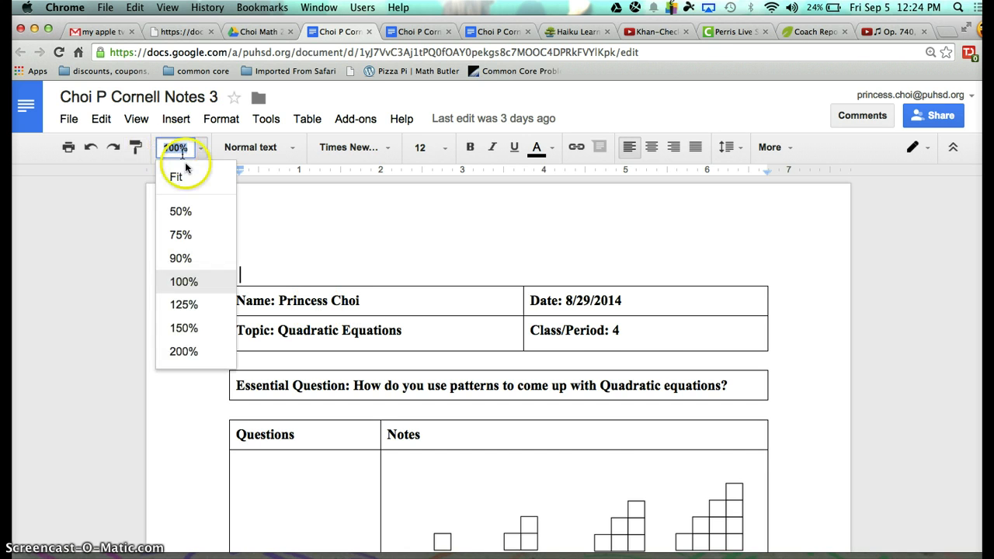
left_click(178, 178)
Step: Review the Cornell notes from the essential question through problems 1 to 3, down to the Summary box
scroll(344, 342, "down", 2)
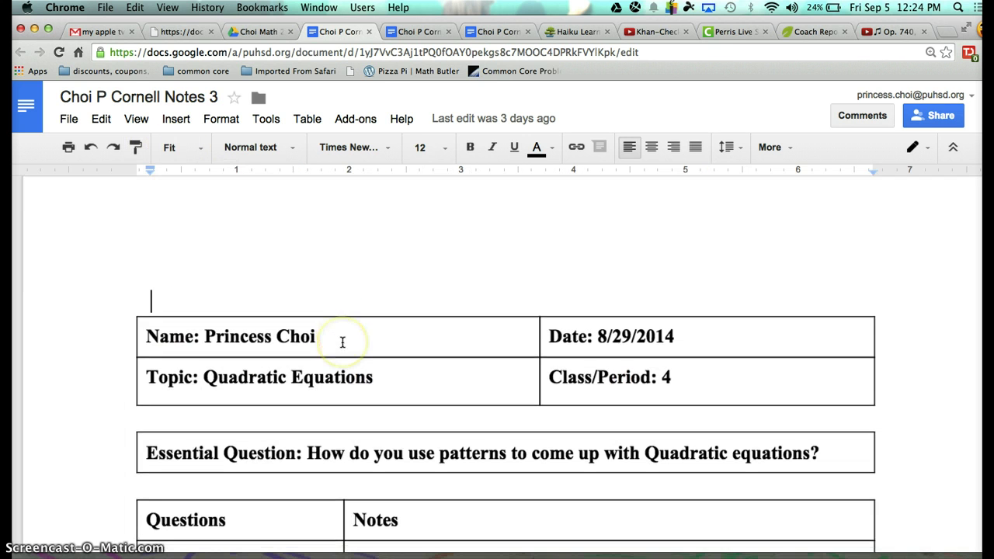
scroll(343, 342, "down", 1)
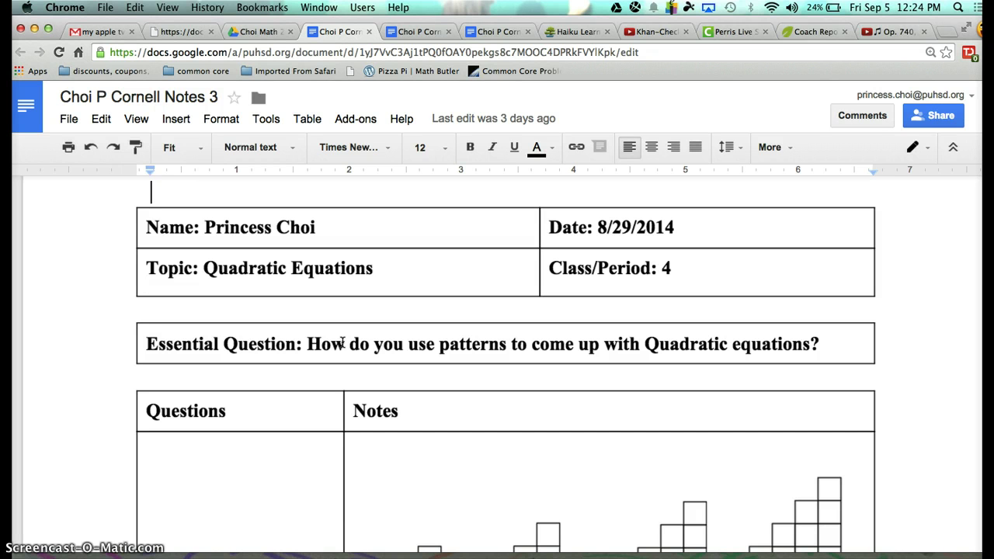
scroll(341, 341, "down", 1)
left_click(389, 343)
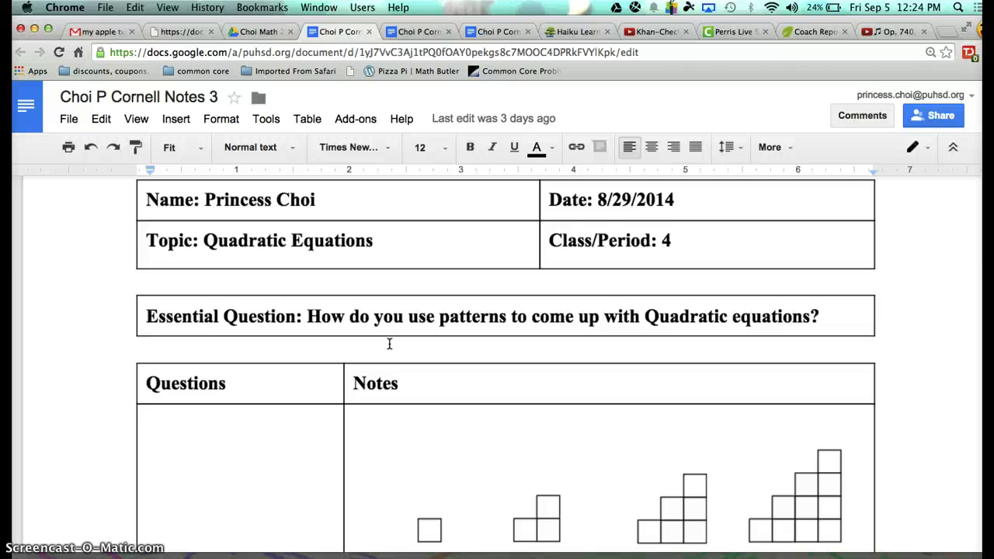
scroll(389, 344, "down", 3)
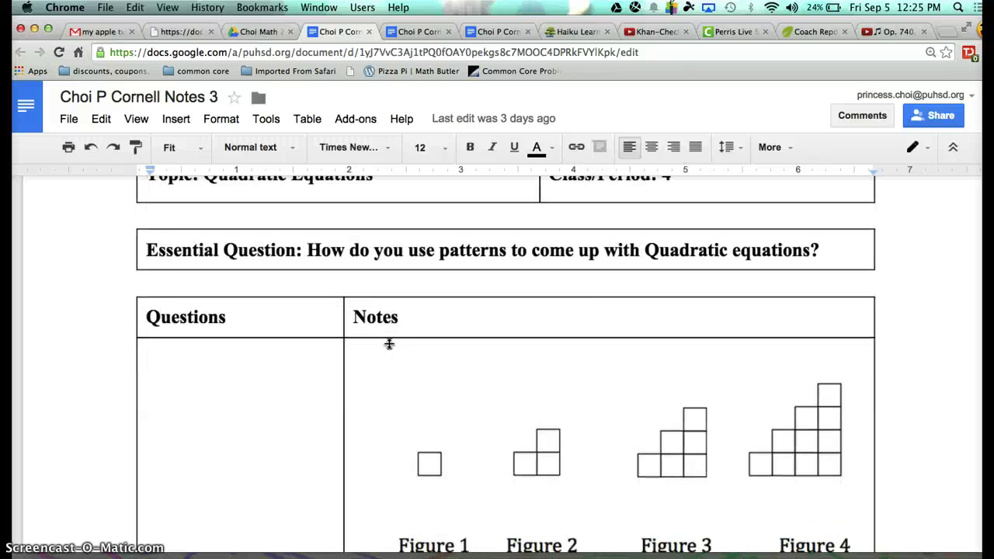
left_click(533, 377)
left_click(469, 435)
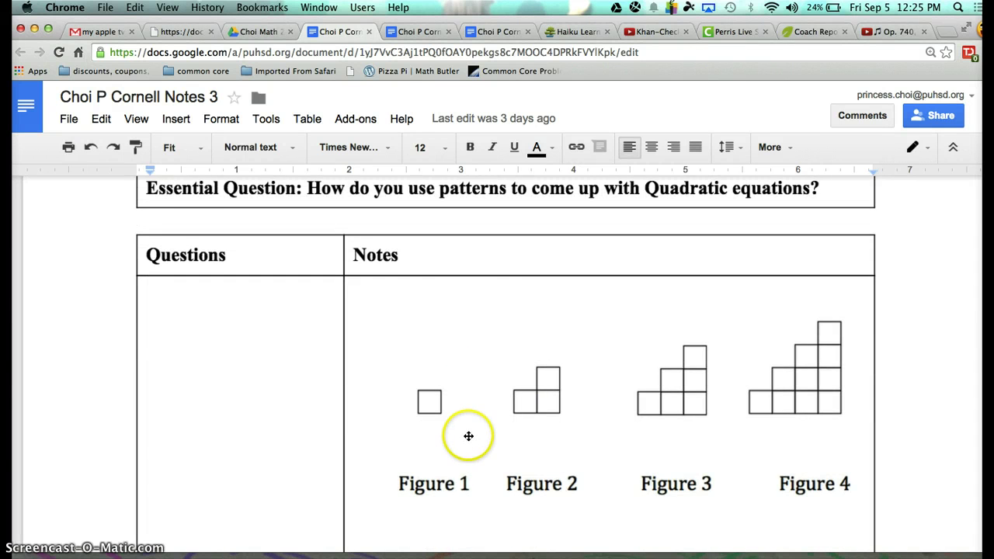
scroll(468, 435, "down", 7)
scroll(468, 436, "down", 2)
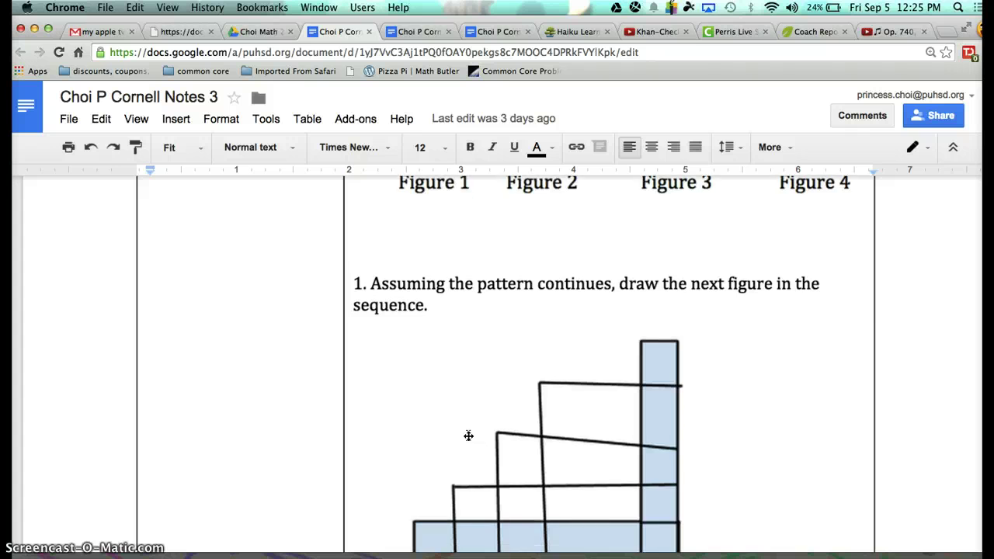
left_click(565, 288)
left_click(535, 434)
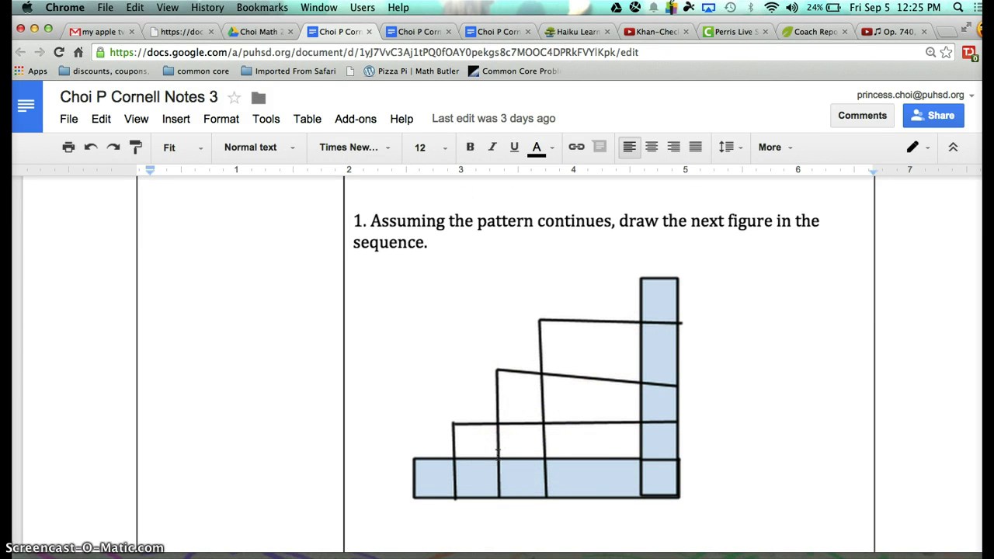
scroll(498, 454, "down", 5)
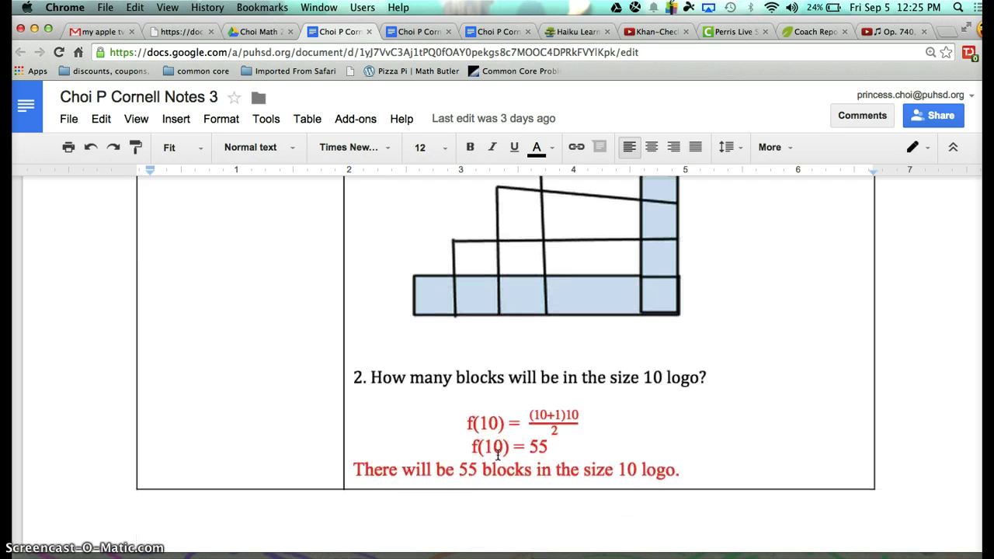
scroll(498, 454, "down", 1)
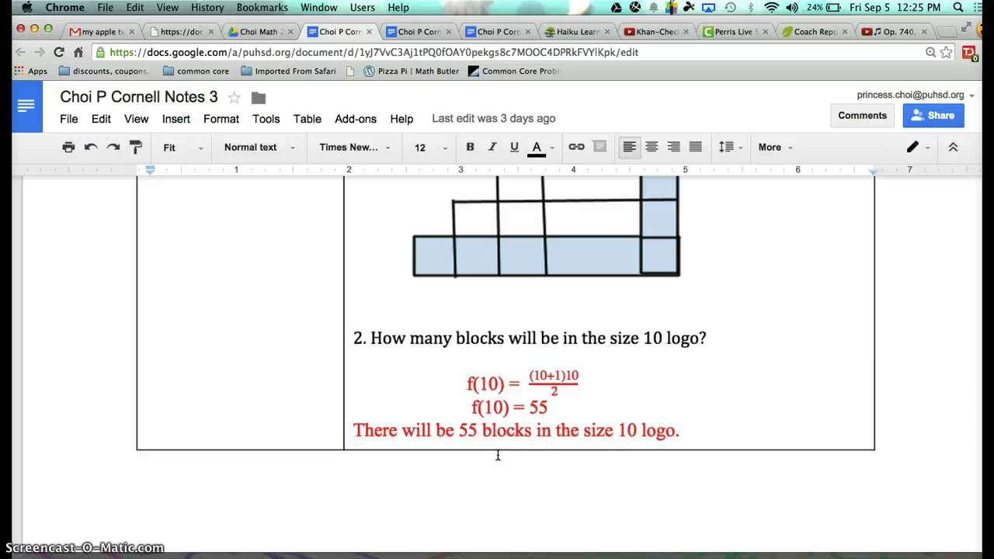
scroll(498, 456, "down", 6)
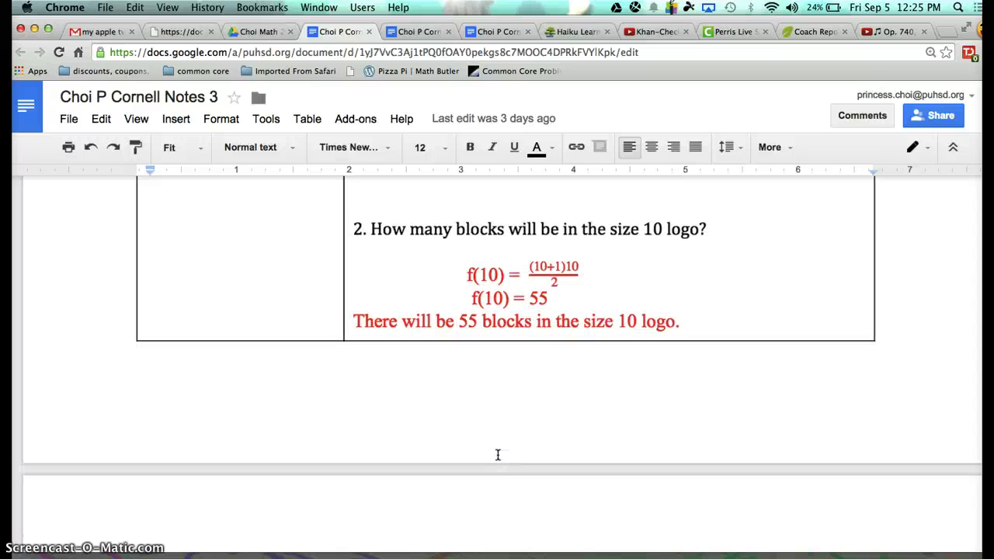
scroll(498, 455, "down", 3)
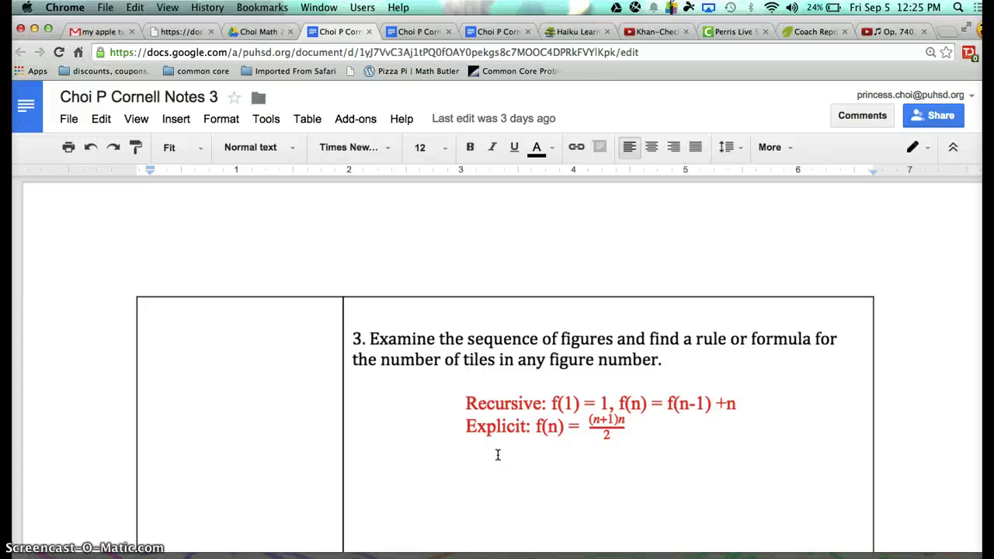
scroll(497, 455, "down", 3)
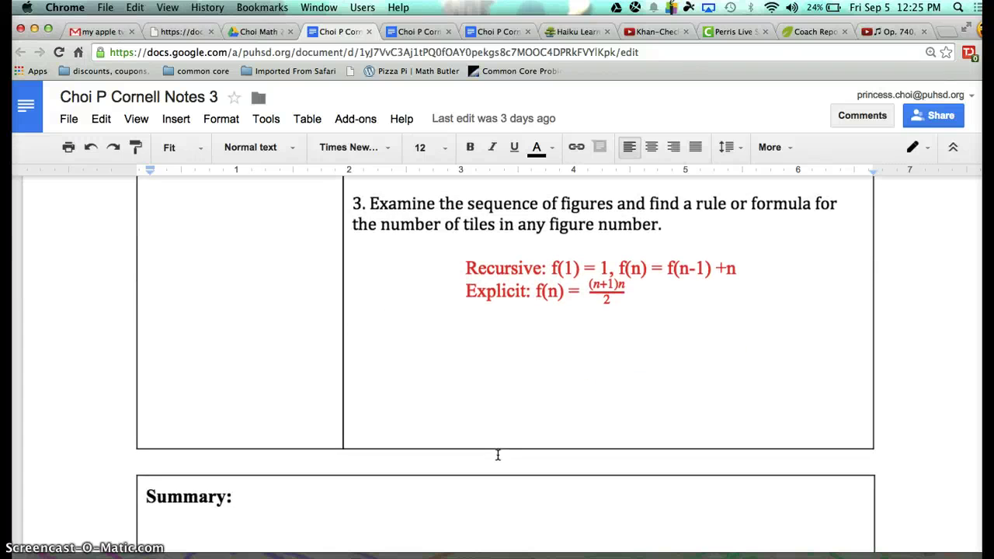
Step: Add the item number "9." below the explicit formula in problem 3's notes cell
scroll(498, 456, "up", 2)
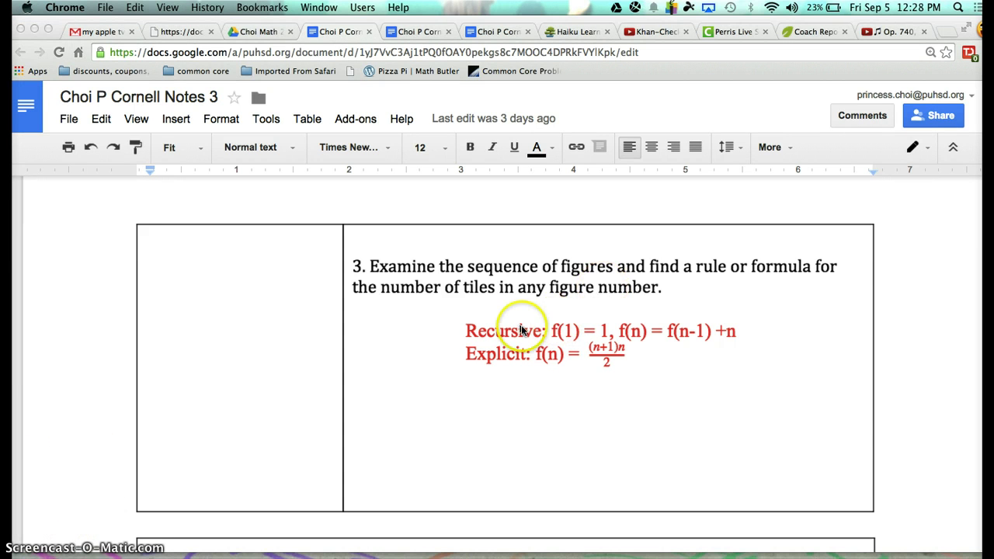
left_click(402, 410)
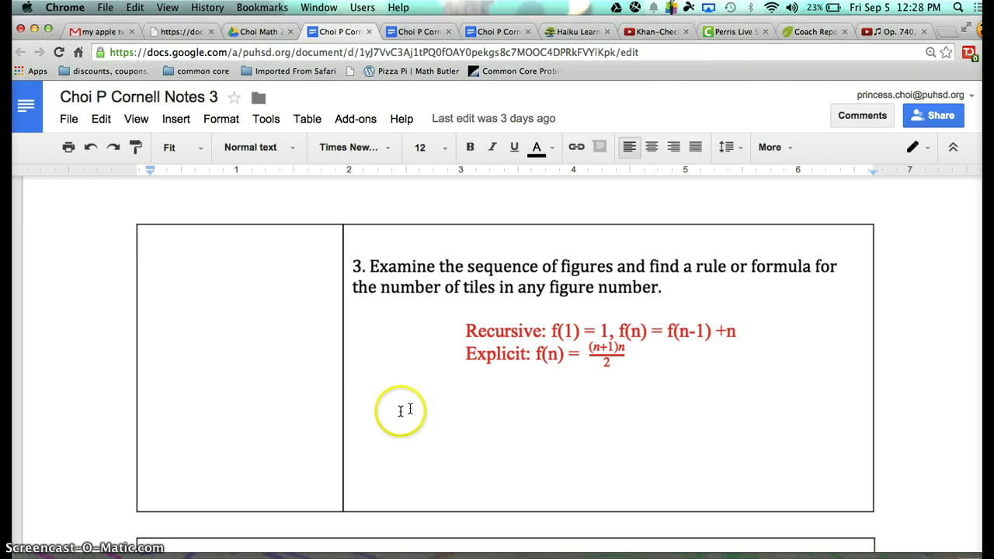
left_click(353, 413)
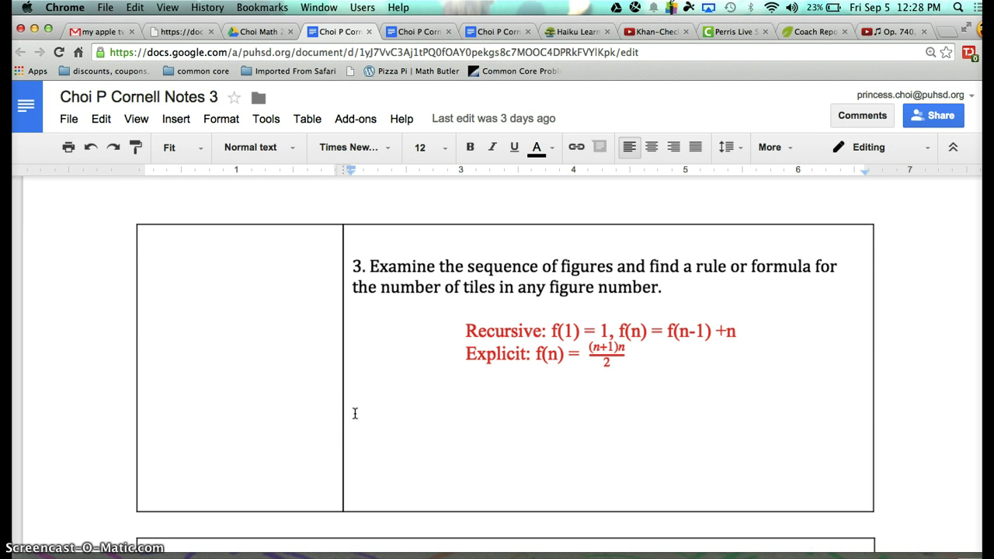
type("9.")
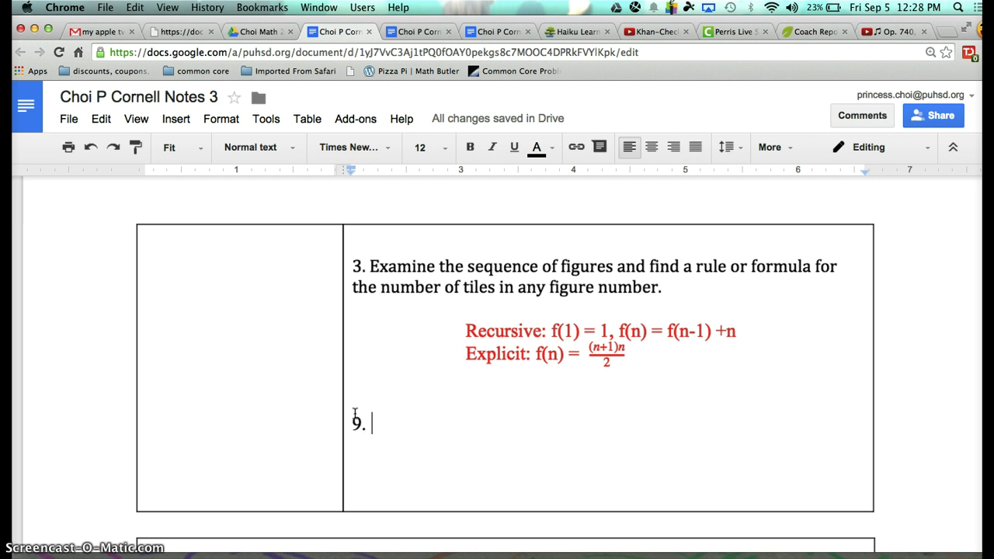
Step: Add the line "p. 4 #1-8 done in paper textbook." between the explicit formula and item 9
left_click(362, 382)
type("pg 4")
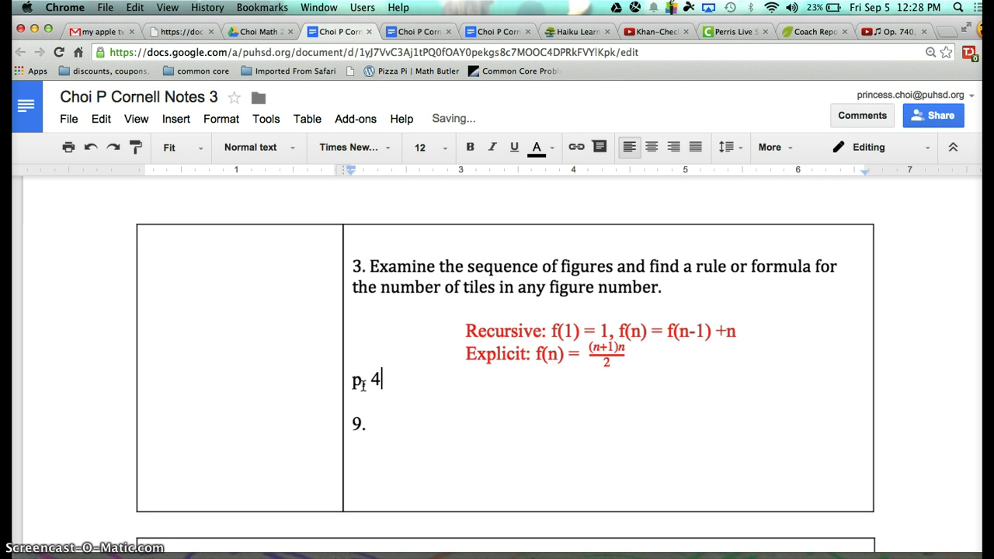
type(" #1-8 done in ")
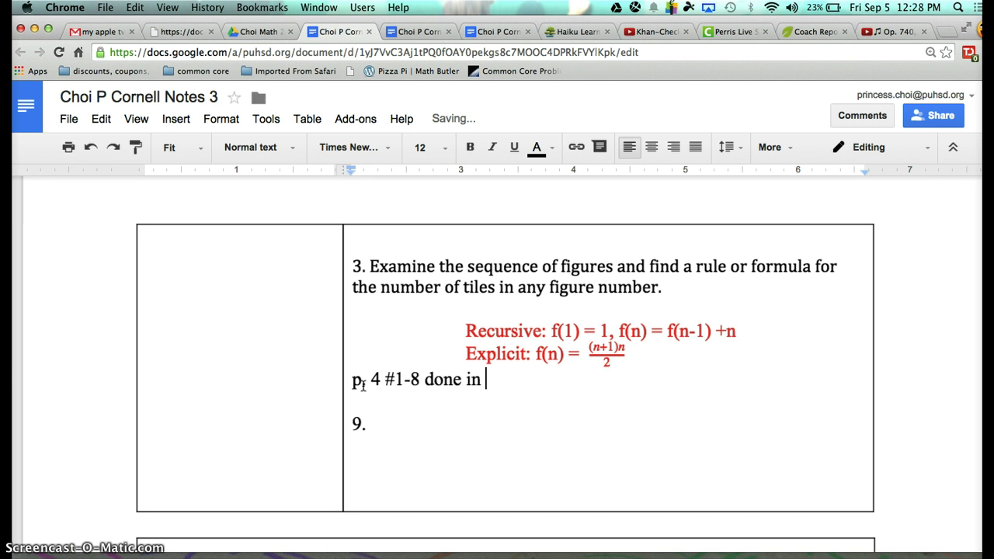
type("paper test")
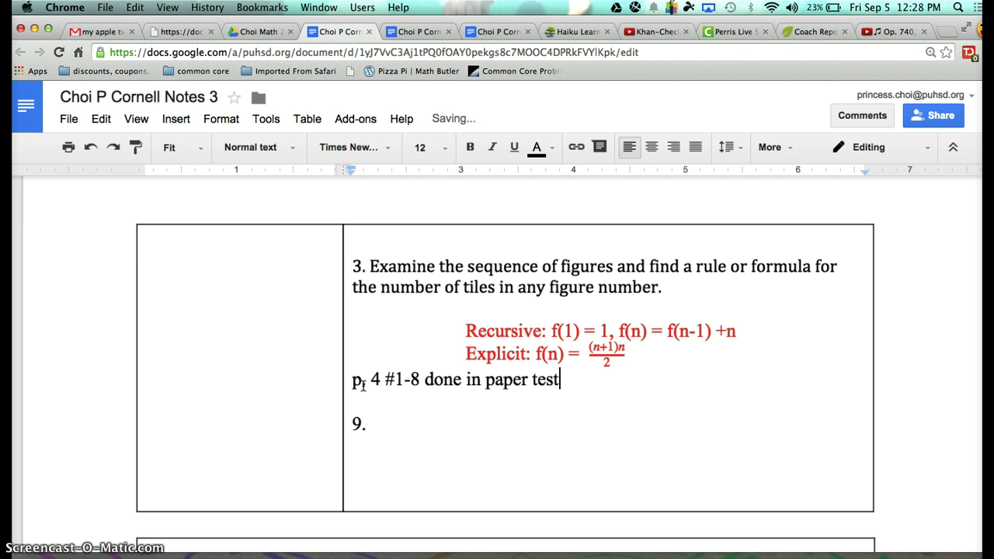
key("BackSpace")
key("BackSpace")
type("xtbook")
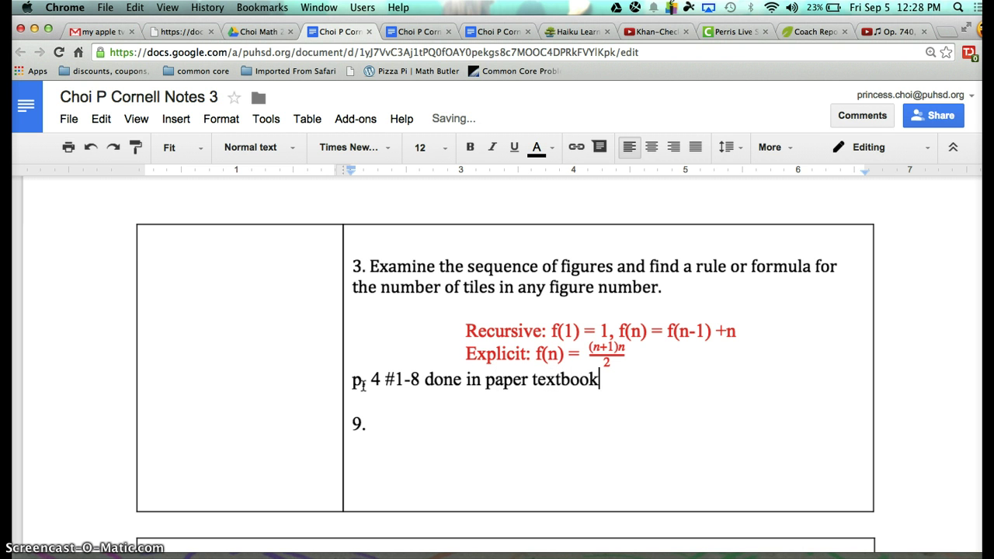
type(".")
Step: Change the item 9 label to "9 f)"
left_click(308, 436)
left_click(400, 423)
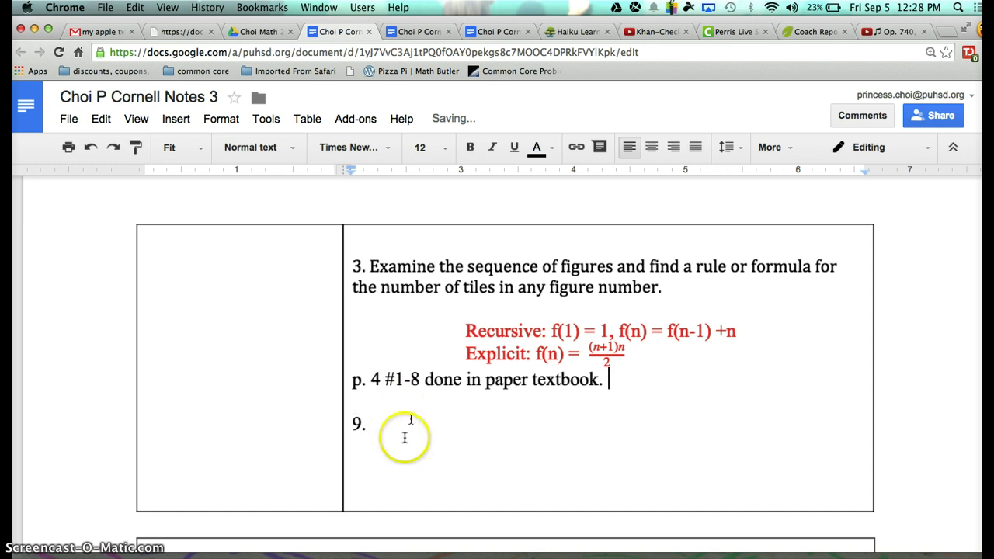
left_click(377, 427)
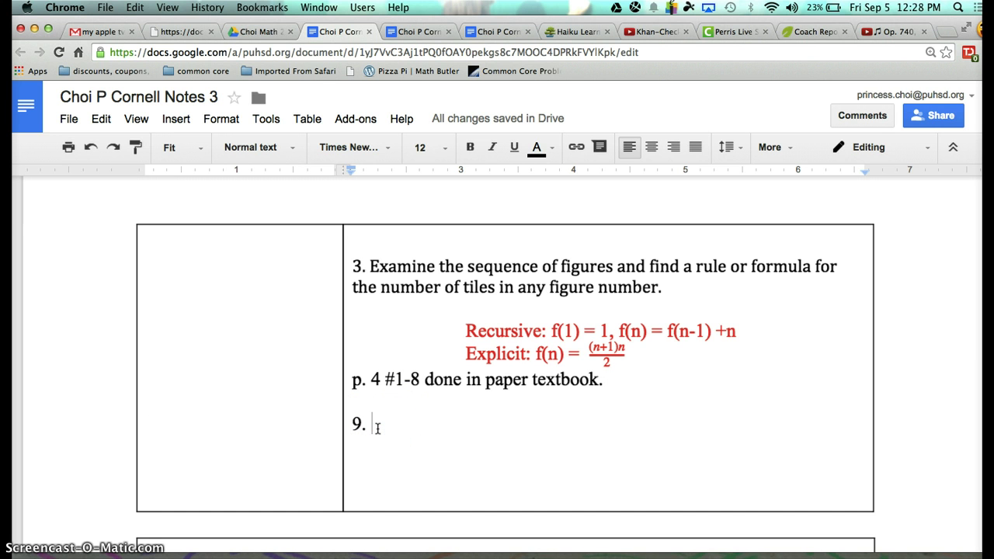
key("BackSpace")
key("BackSpace")
type("f(")
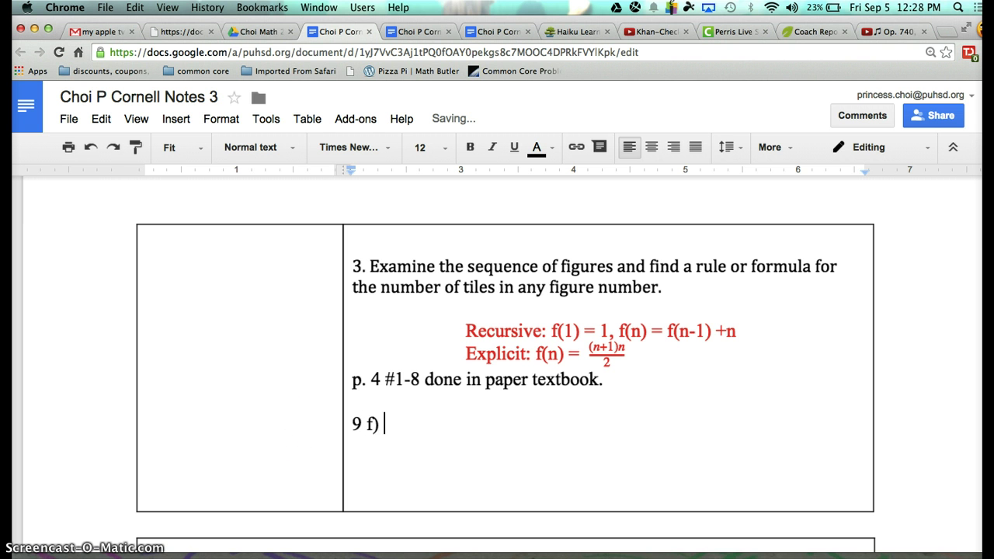
left_click(446, 444)
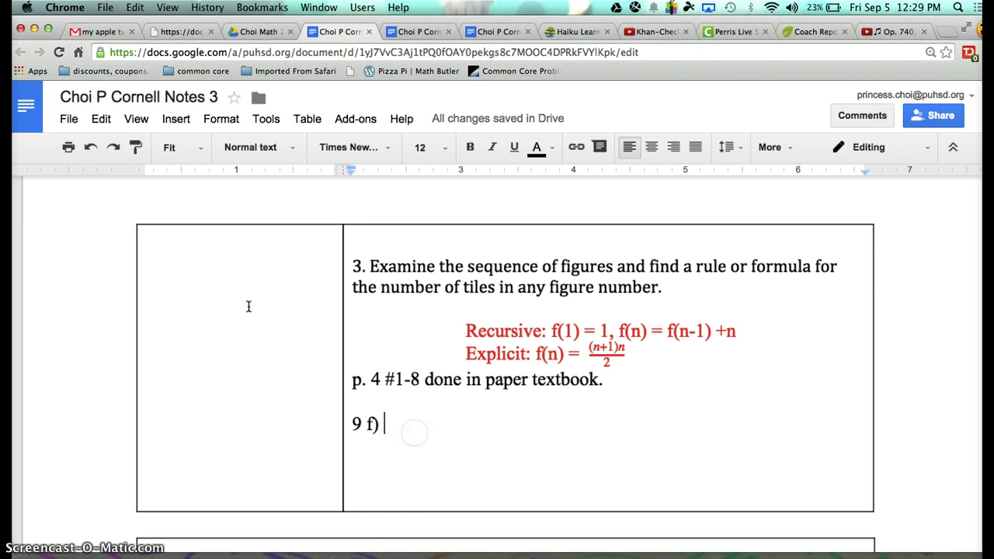
Step: Insert a table with two columns and six rows below the "9 f)" label
left_click(175, 120)
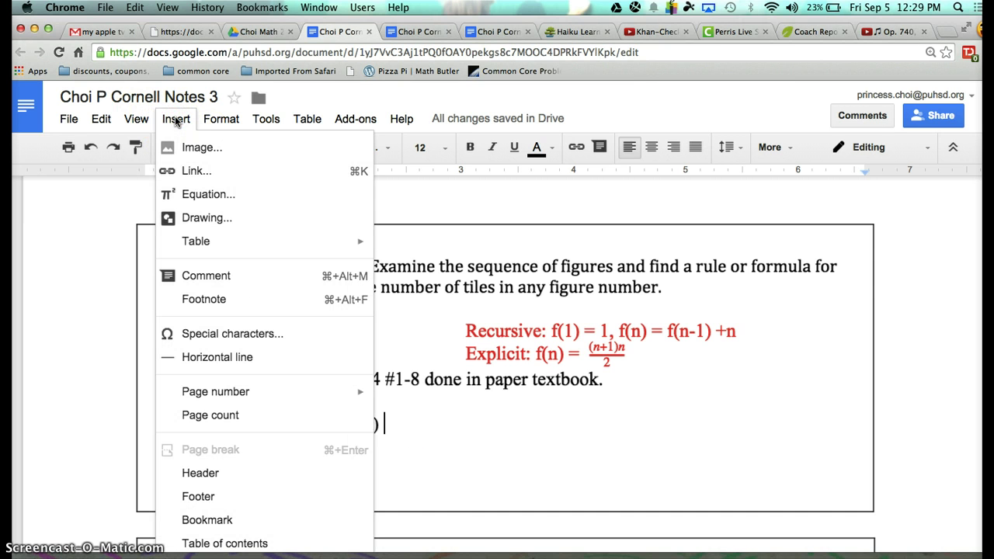
mouse_move(229, 250)
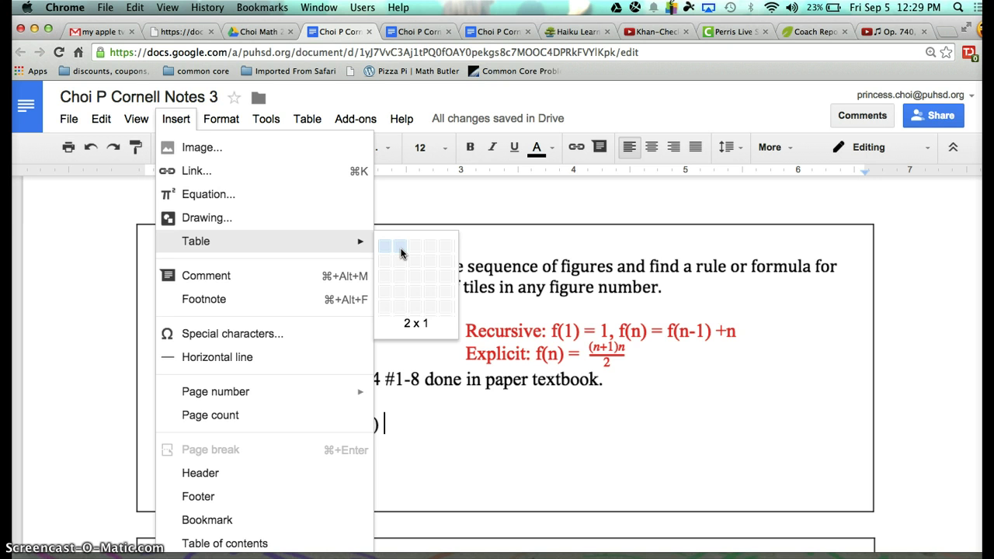
left_click_drag(402, 252, 398, 325)
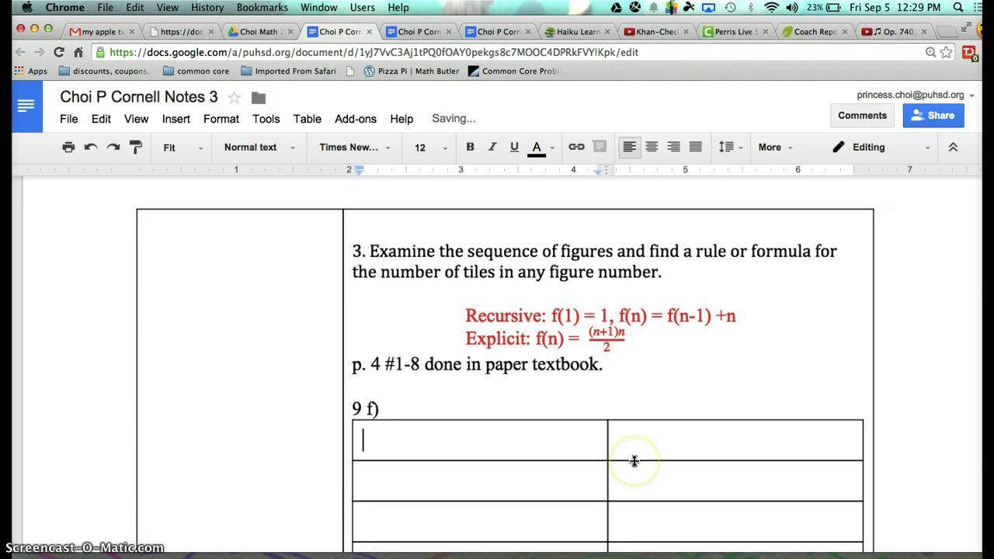
Step: Narrow both columns of the new table to about 1 inch each
scroll(635, 461, "down", 3)
scroll(635, 461, "up", 1)
left_click_drag(737, 406, 759, 470)
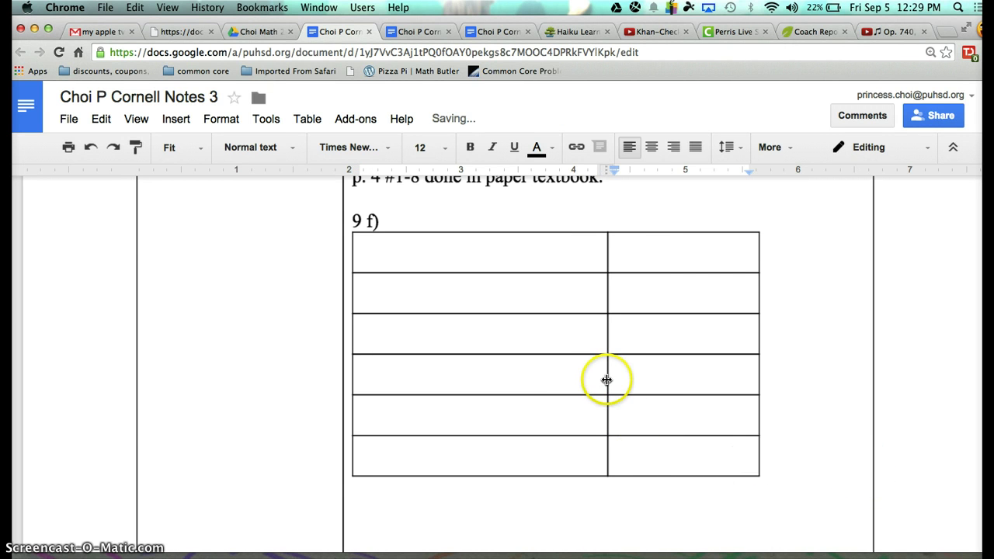
left_click_drag(599, 380, 476, 381)
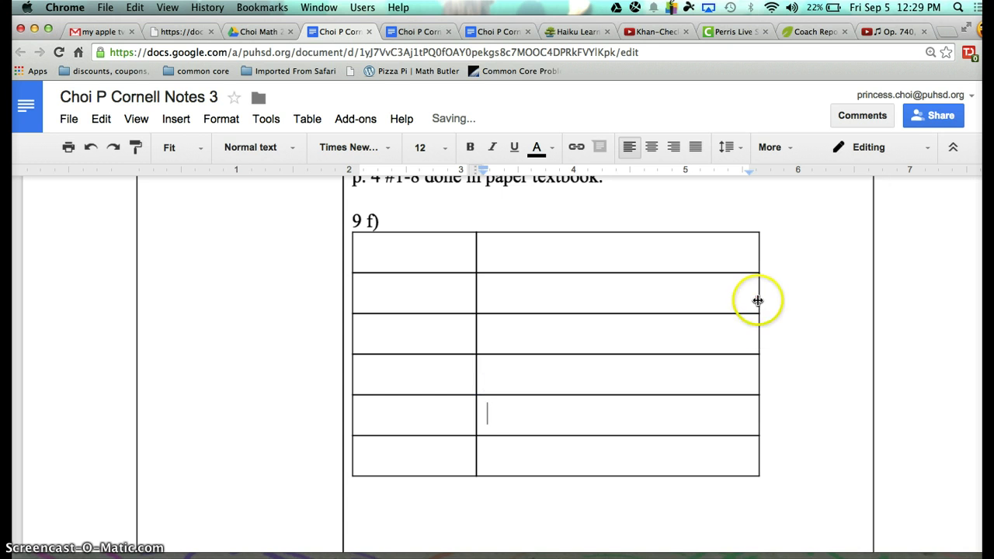
left_click_drag(757, 300, 592, 302)
Step: Enter the table's column headings "x" and "f(x)" in its first row
left_click(391, 254)
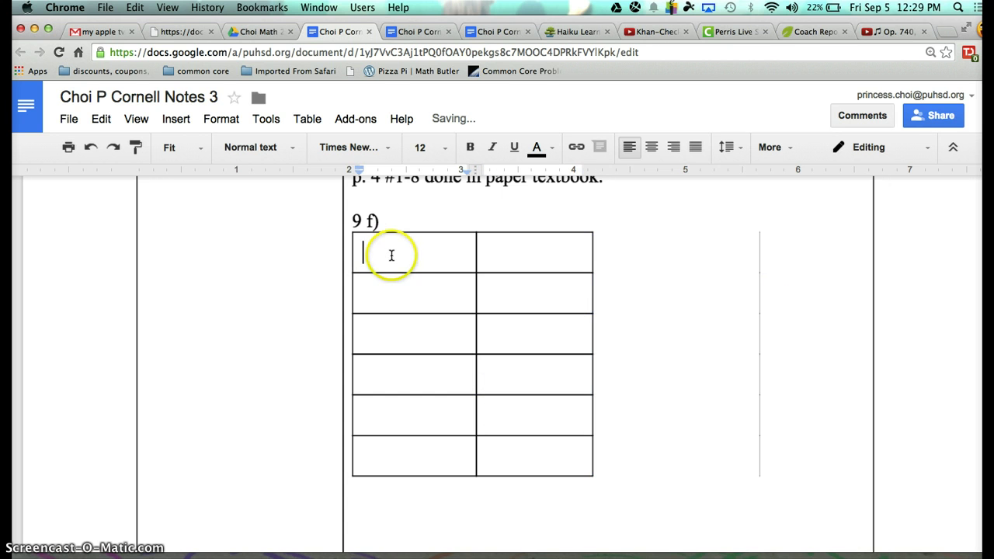
type("x")
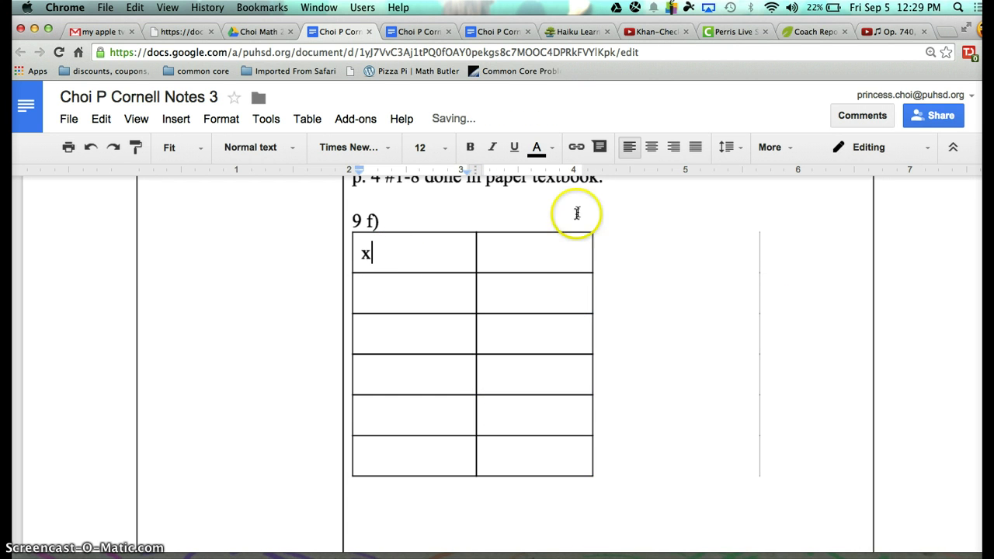
left_click(528, 262)
type("f(x)")
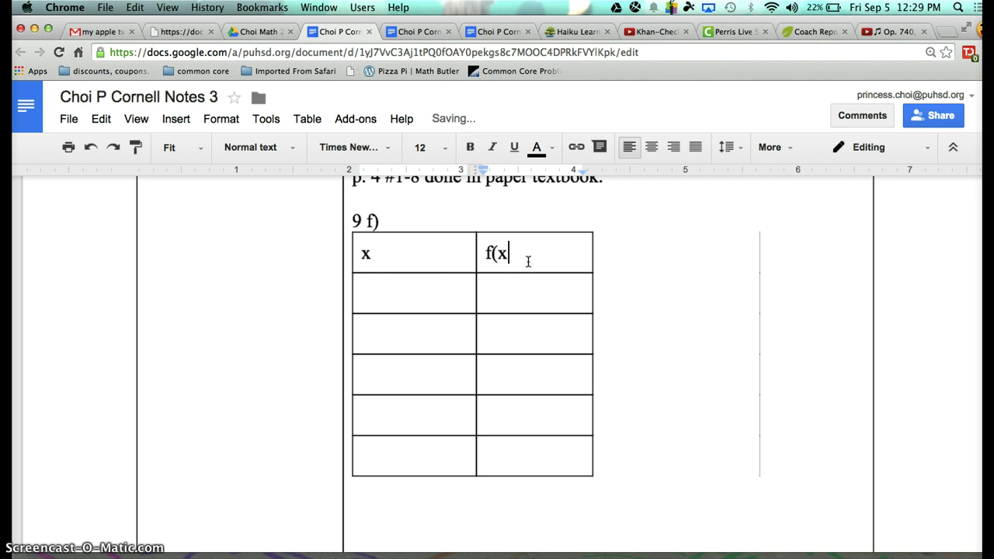
Step: Enter the x values -2, -1 and 0 in the first three rows below the table's "x" heading
left_click(426, 295)
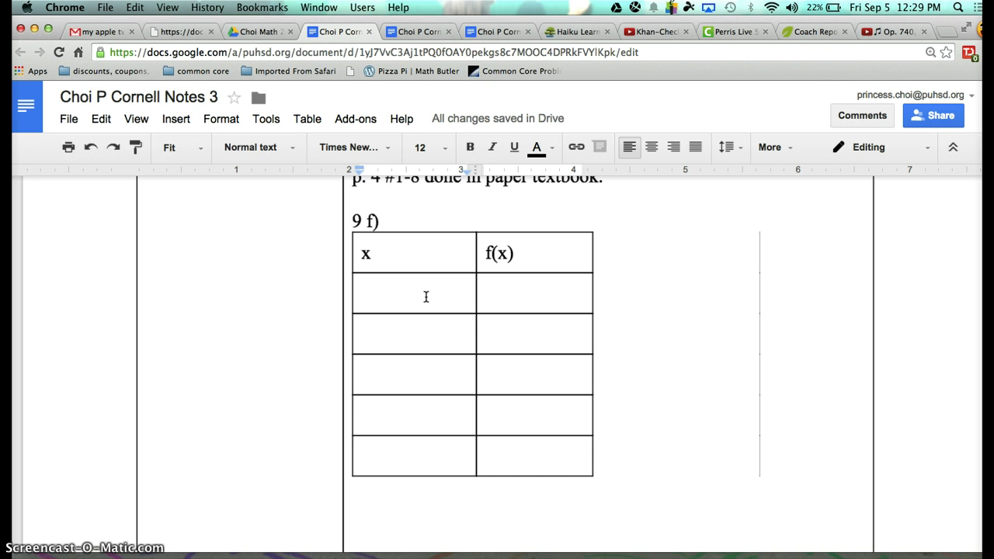
type("-2")
left_click(384, 344)
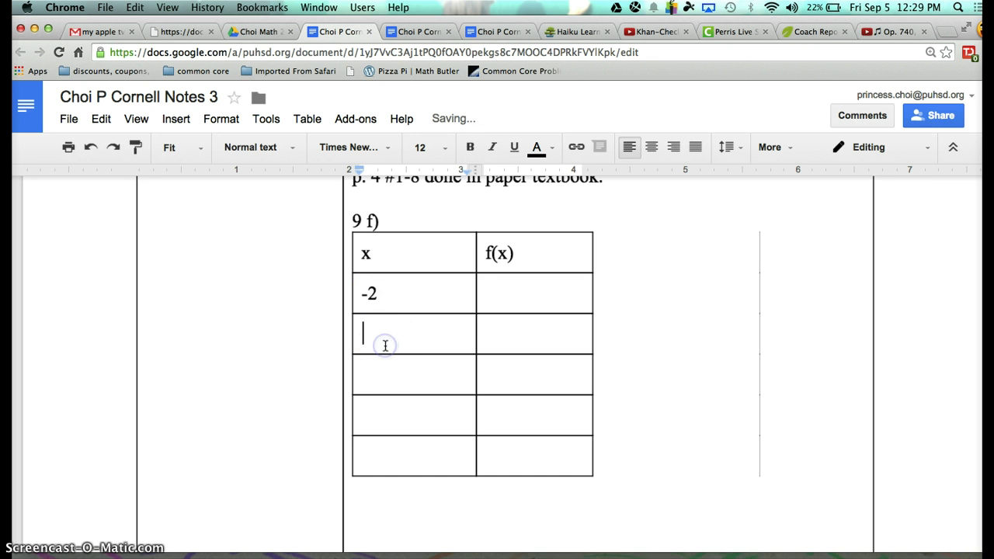
type("-1")
left_click(390, 369)
type("0")
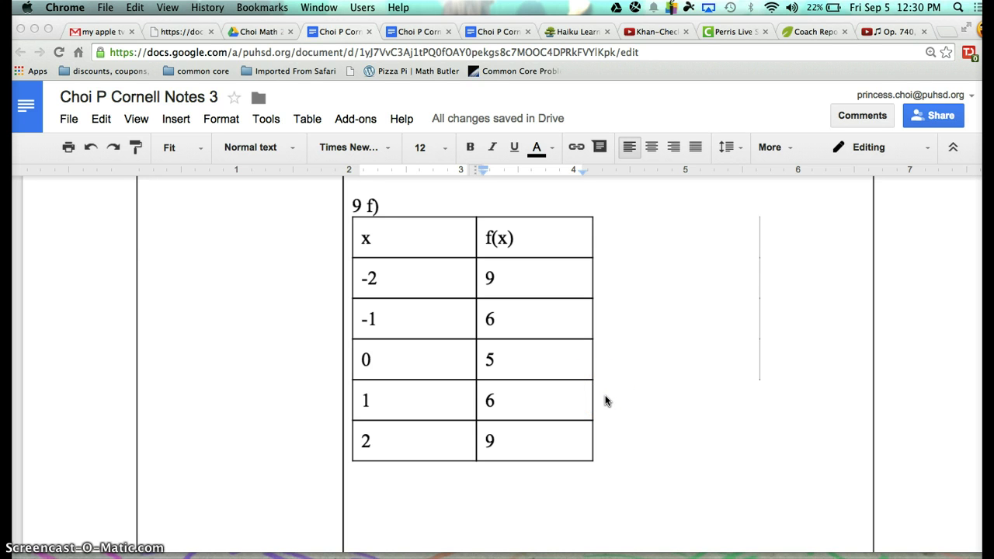
Step: Add the question line "Type and characteristic?" below the table, leaving a blank line above it
scroll(607, 401, "down", 1)
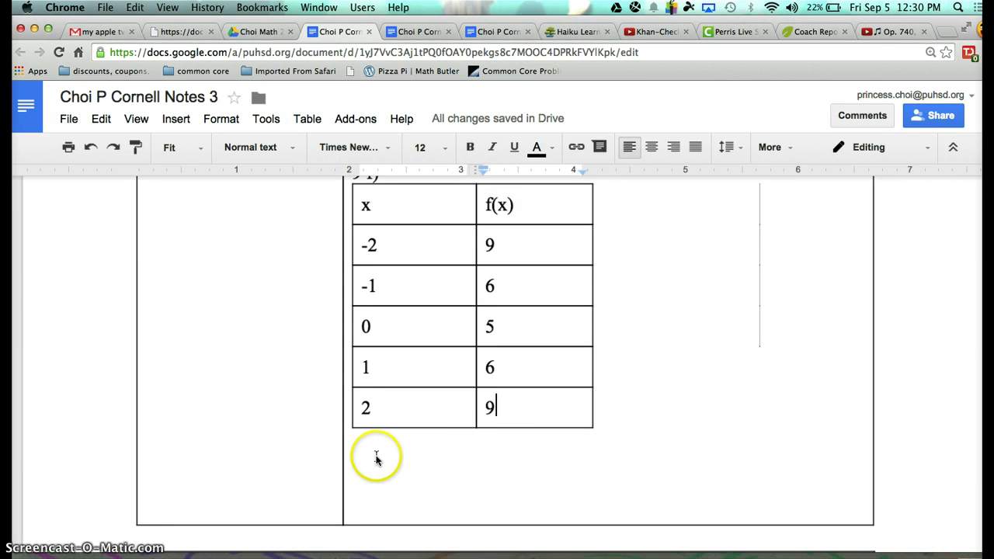
left_click(648, 427)
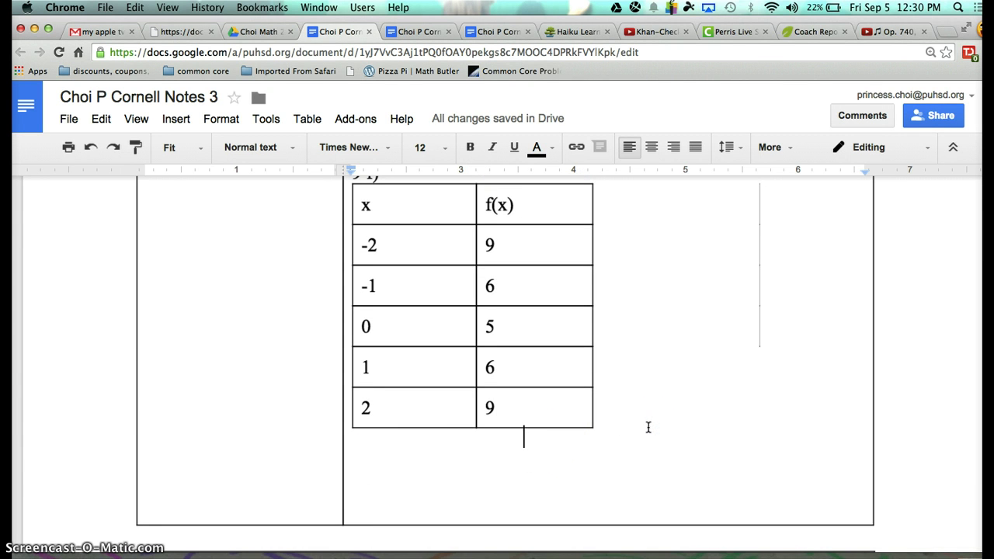
key("Return")
type("Typ")
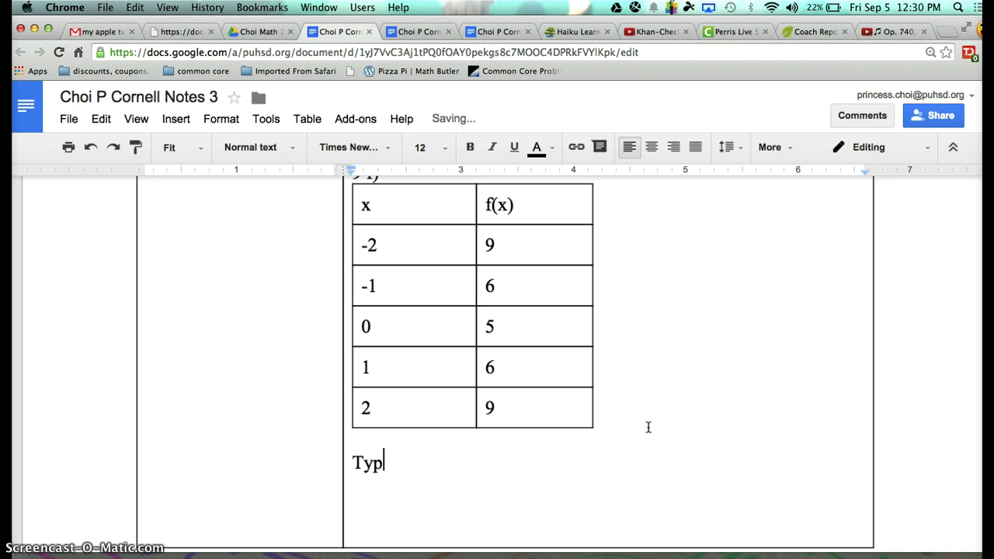
type("e and charact")
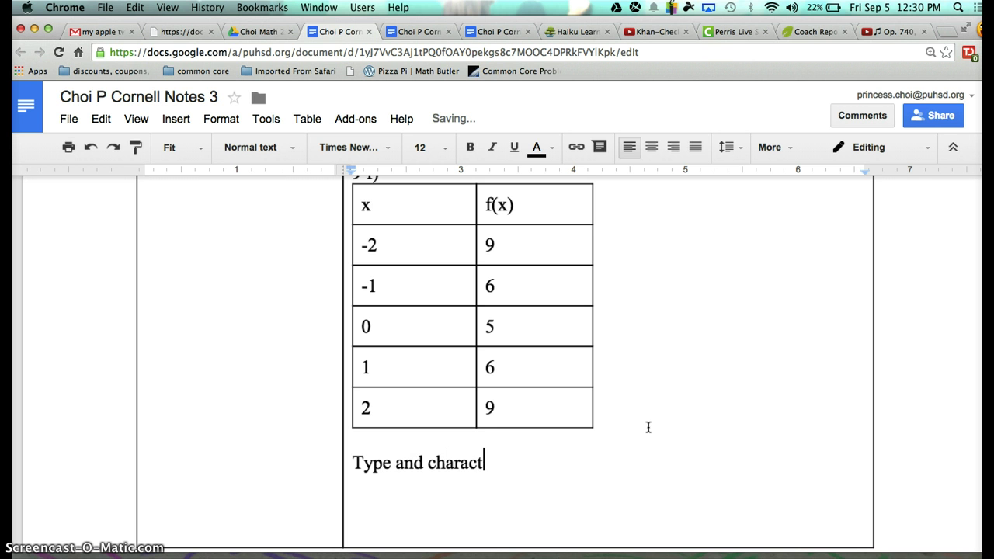
type("eristic?")
key("Return")
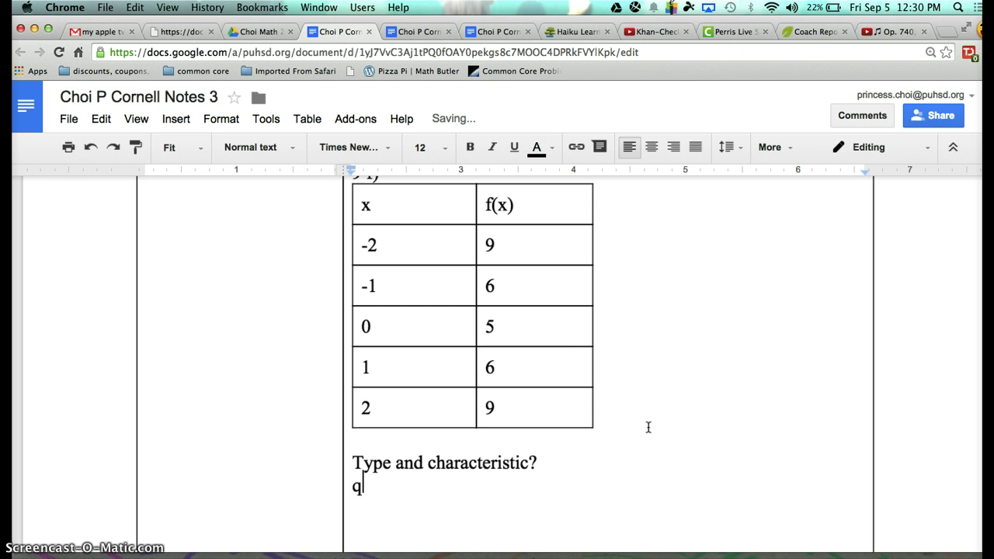
Step: Write the answer "quadratic function" in red below the "Type and characteristic?" line
left_click(536, 149)
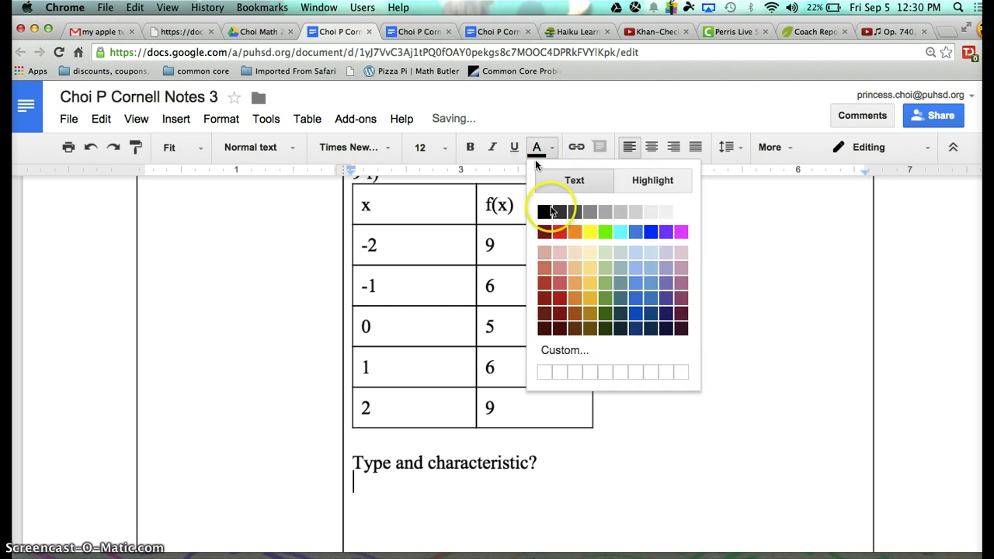
left_click(558, 233)
type("adr")
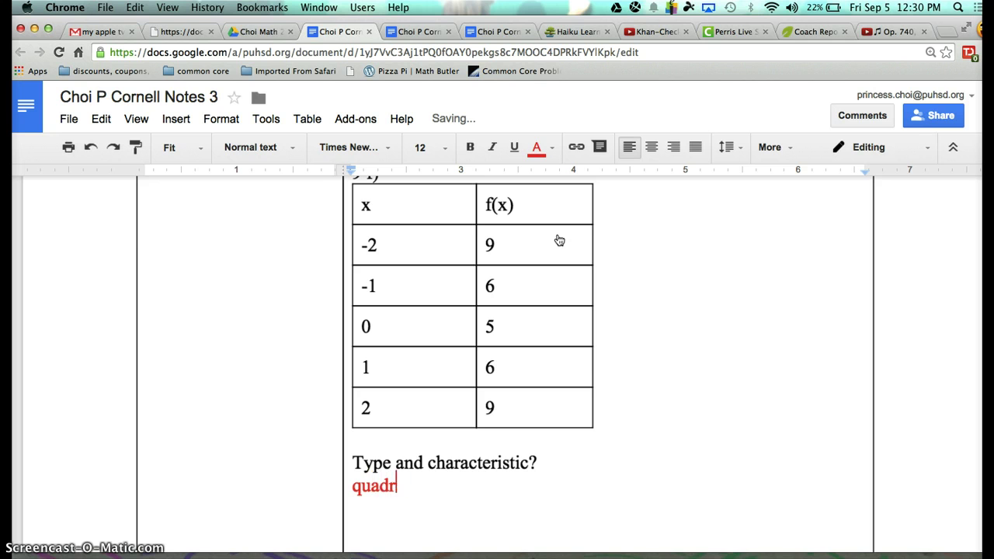
type("atic function")
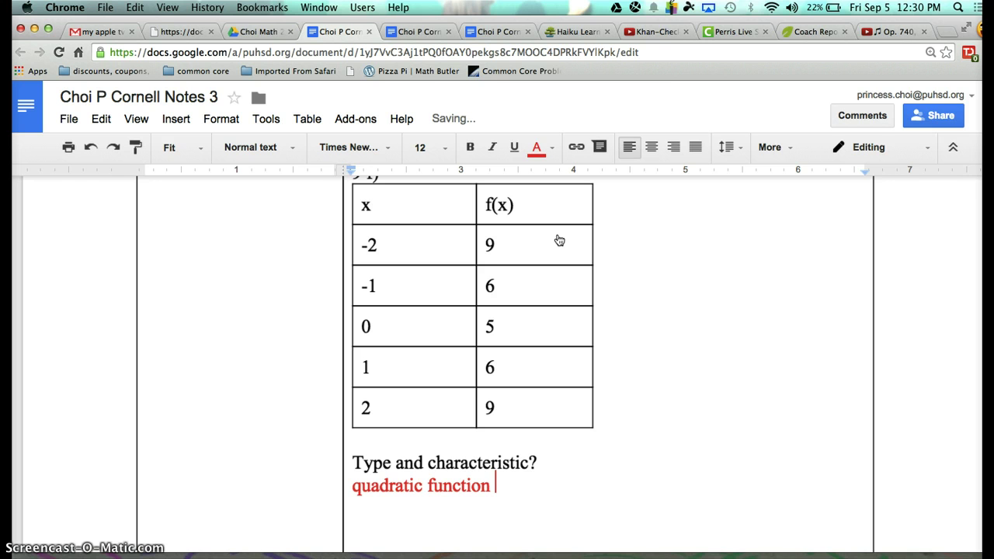
key("Return")
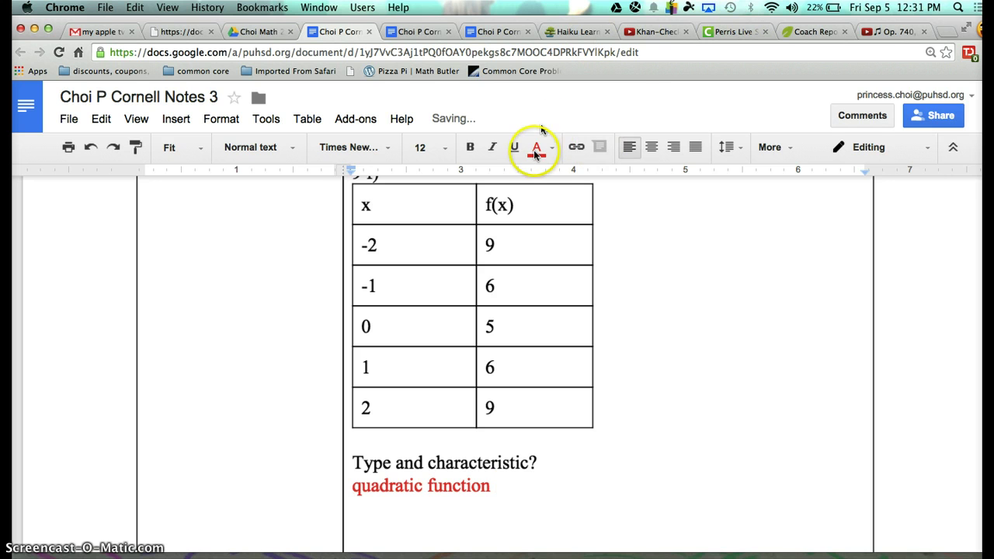
Step: Add the lines "Explicit equation:" and "recursive equation:" in black below the red answer
left_click(539, 148)
left_click(544, 212)
type("E")
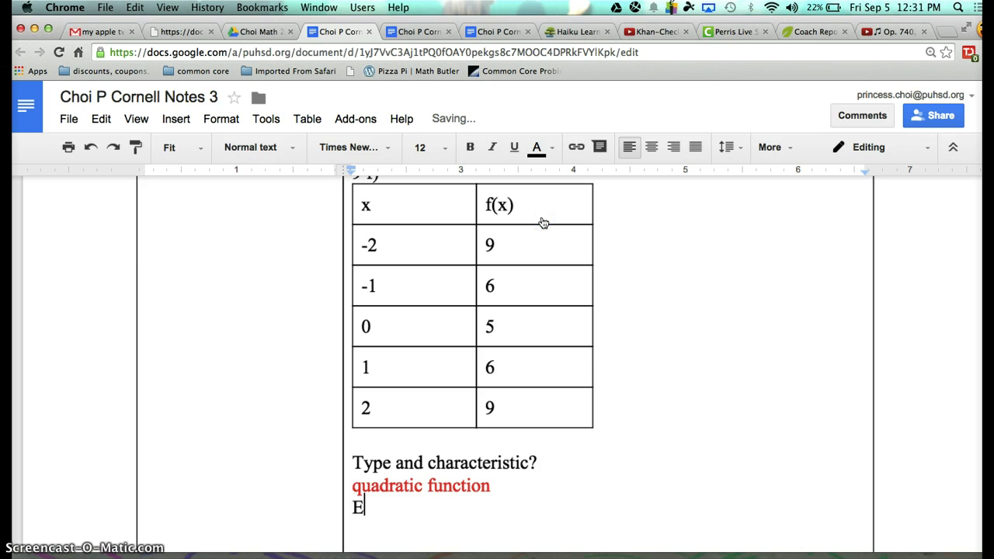
type("xplicit equ")
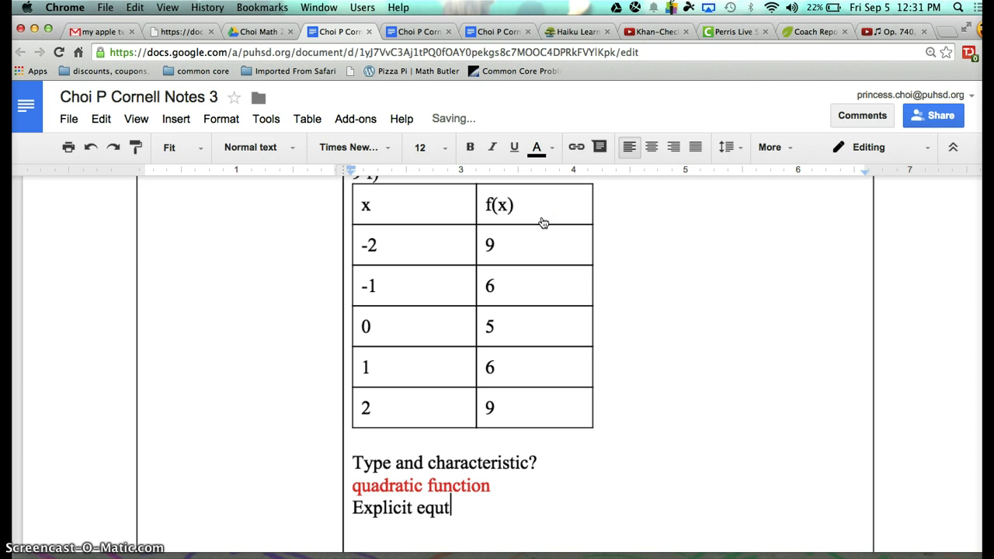
type("ation:")
key("Return")
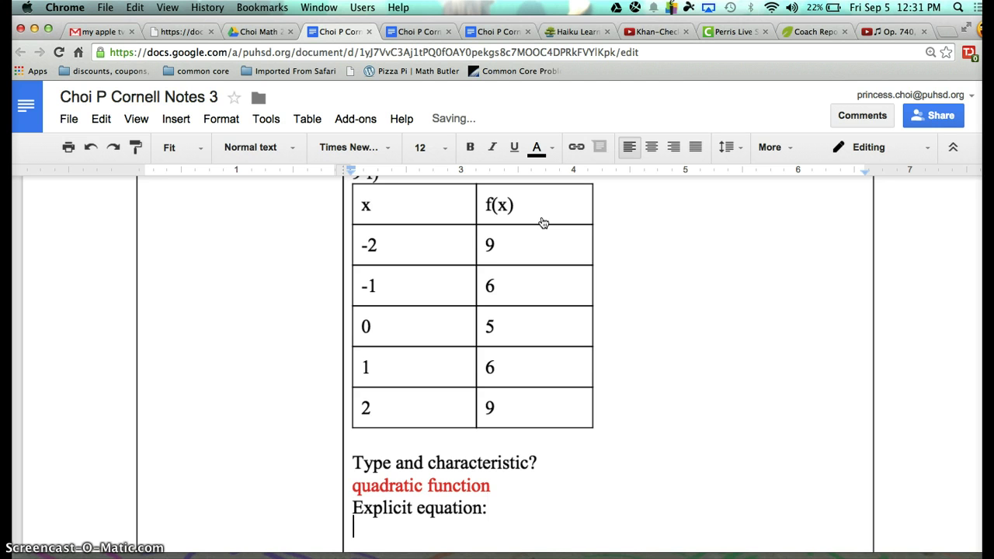
type("reci")
type("ursive")
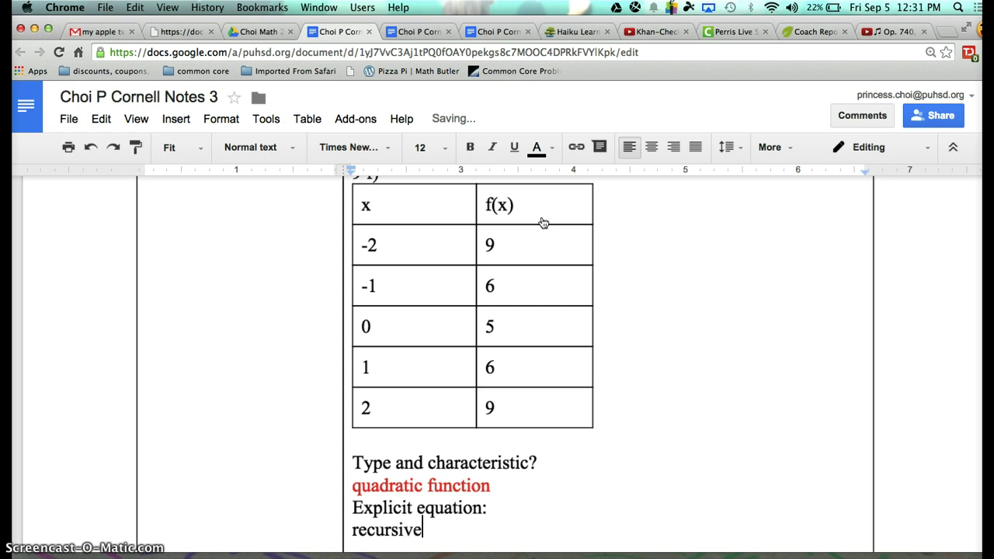
type(" equation:")
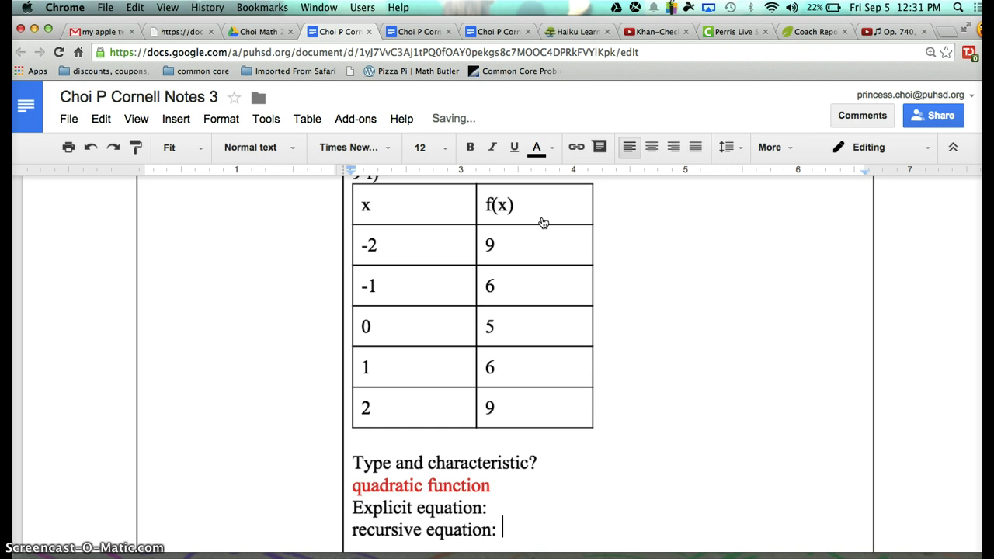
Step: Set the document zoom to 190% and bring the two equation lines into view
scroll(679, 243, "down", 3)
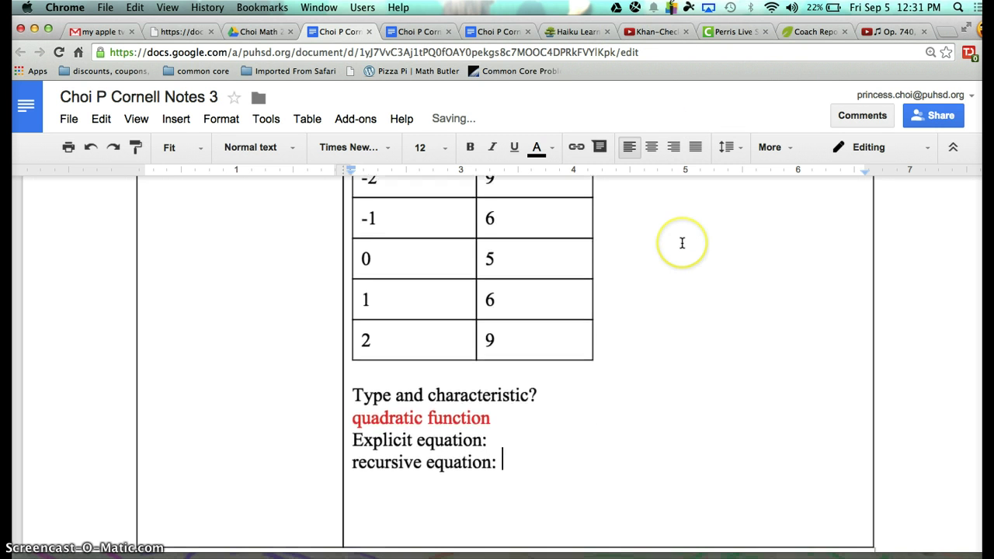
left_click(170, 149)
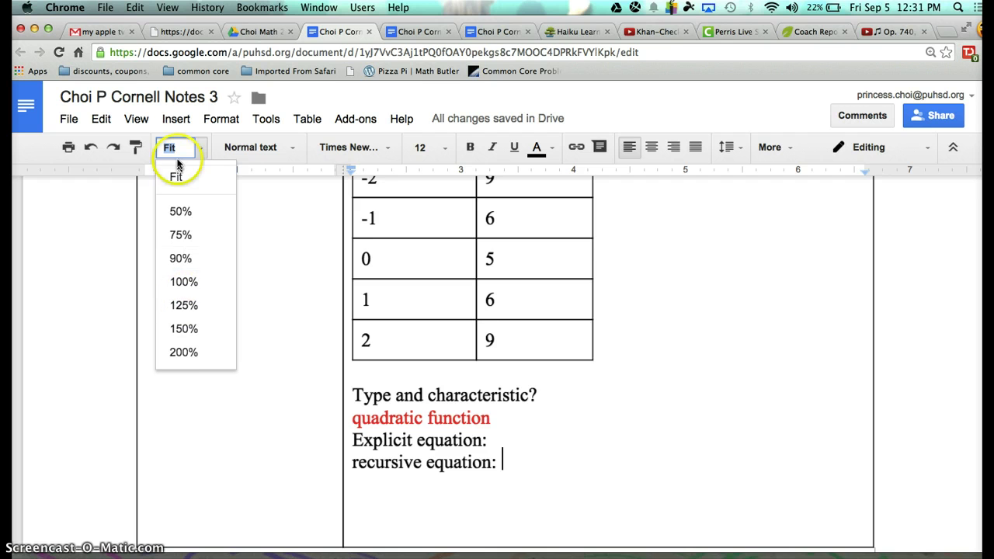
type("190")
key("Return")
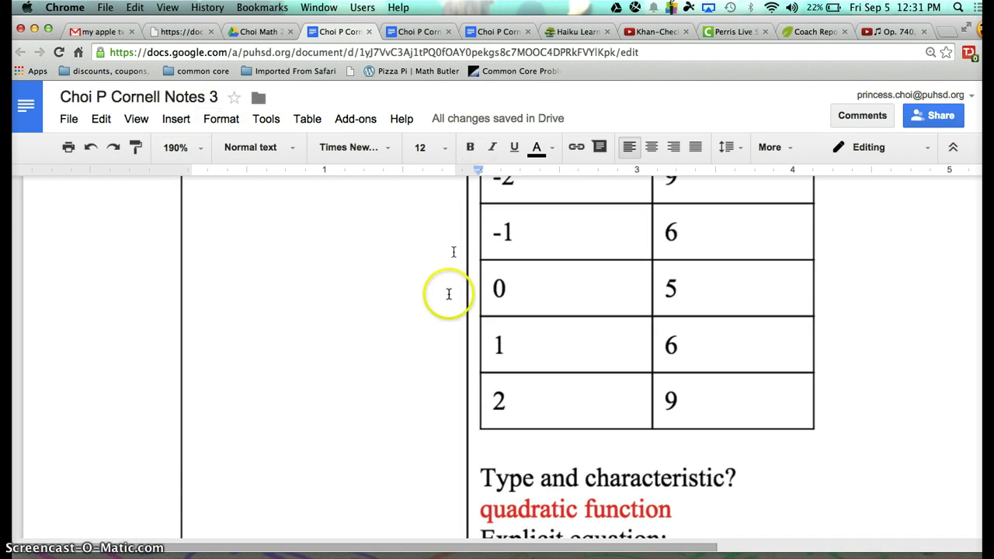
scroll(425, 311, "down", 2)
scroll(424, 311, "right", 5)
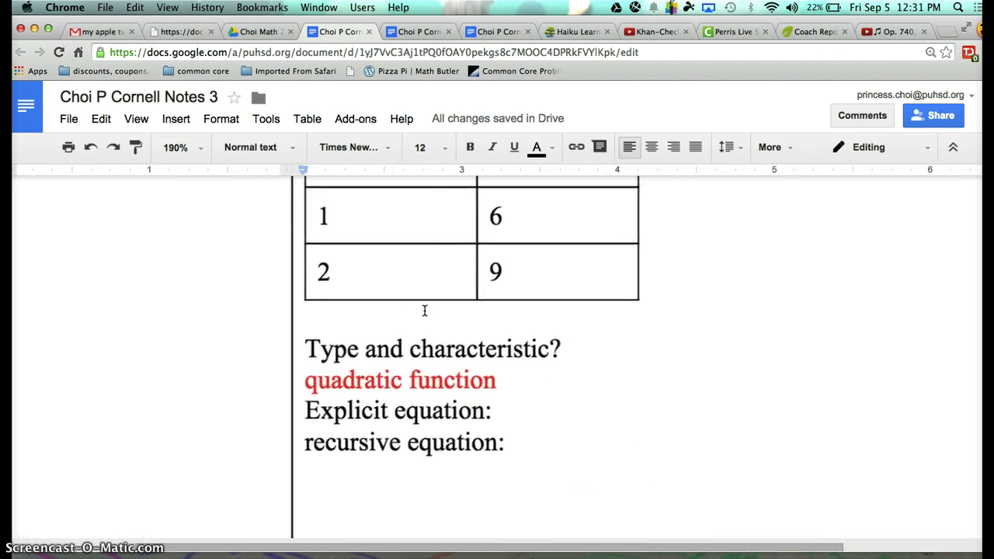
scroll(424, 311, "down", 1)
scroll(424, 311, "right", 1)
Step: Start a red answer line reading "f(x) =" directly below "Explicit equation:"
left_click(447, 388)
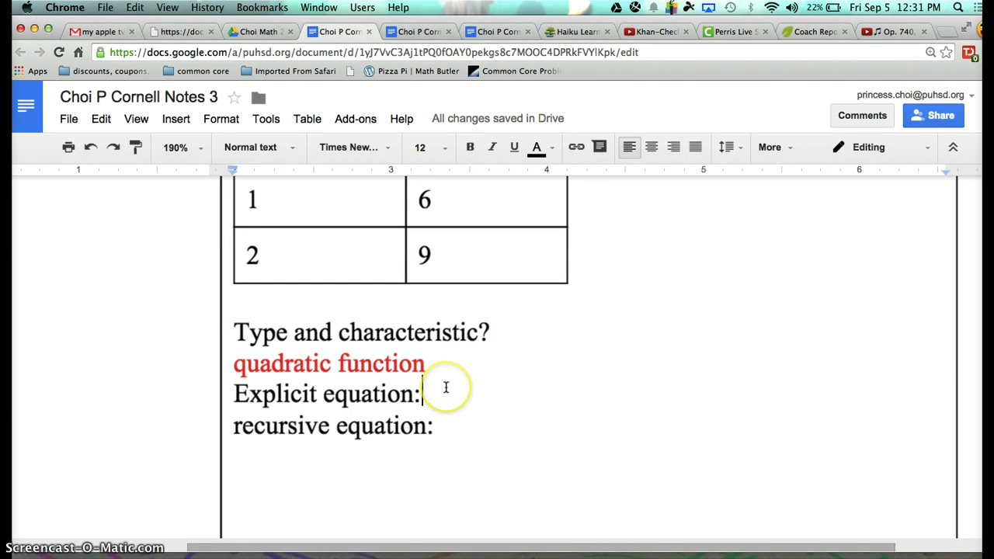
key("Return")
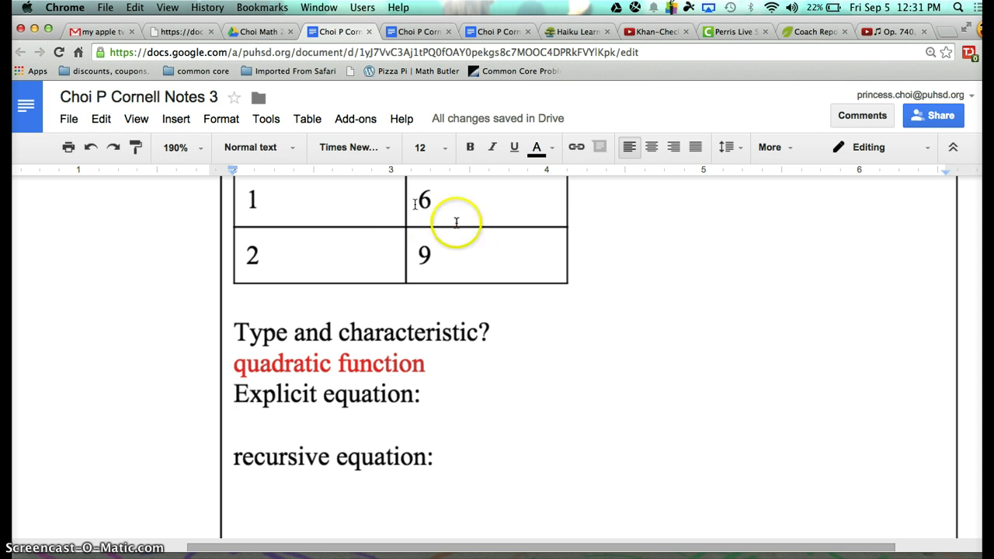
left_click(536, 149)
left_click(567, 233)
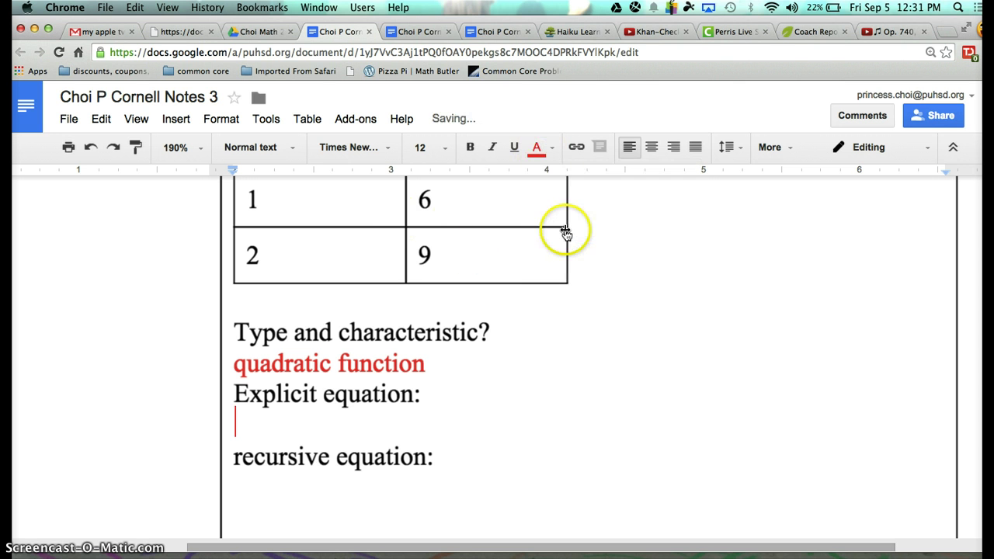
type("f(x) ")
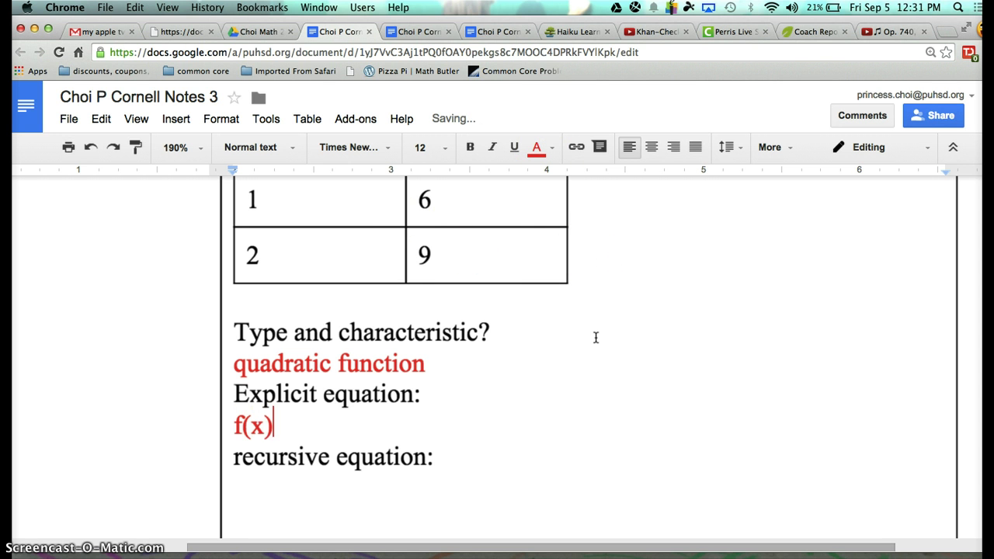
type("+")
key("BackSpace")
key("BackSpace")
type("=")
Step: Insert an equation after "f(x) =" and enter x with superscript 2 followed by a plus sign
left_click(177, 120)
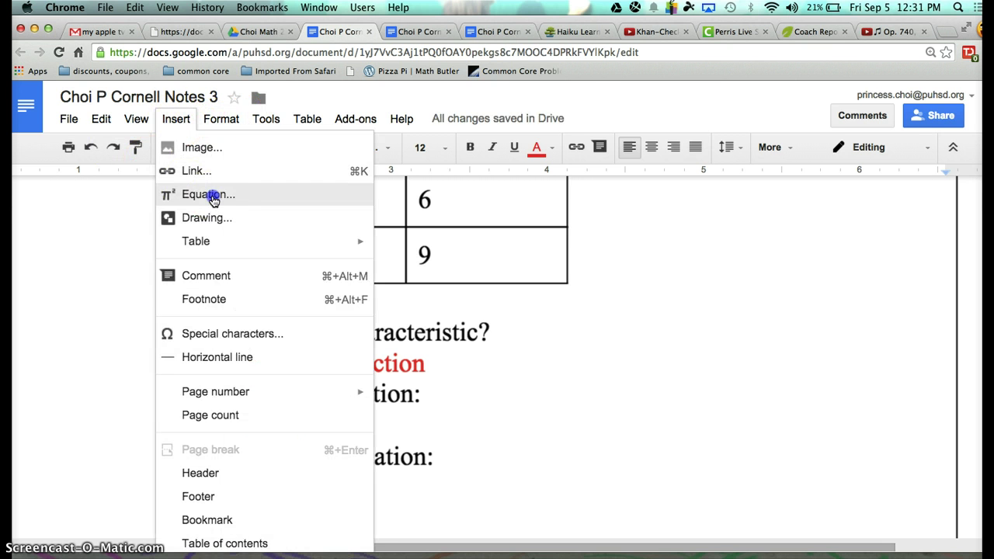
left_click(155, 193)
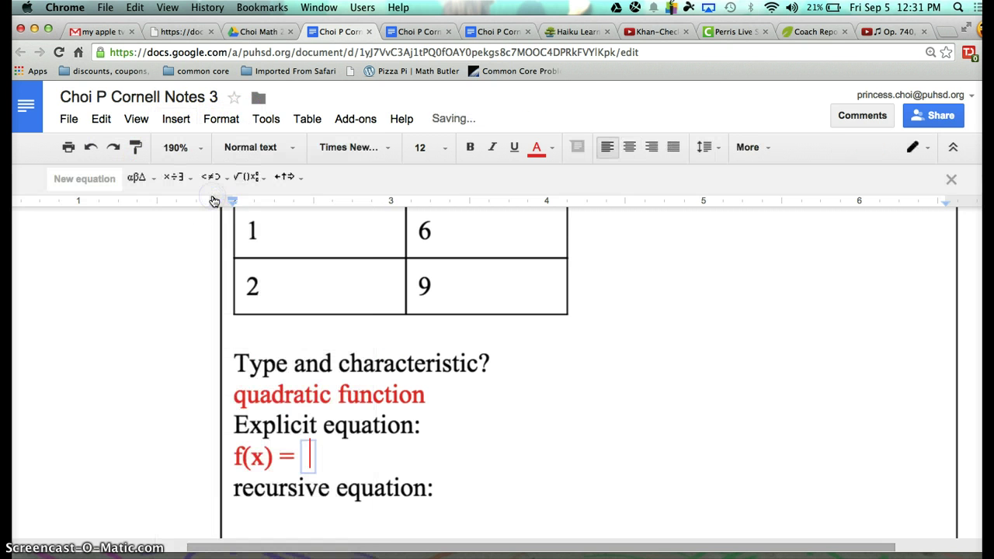
left_click(253, 179)
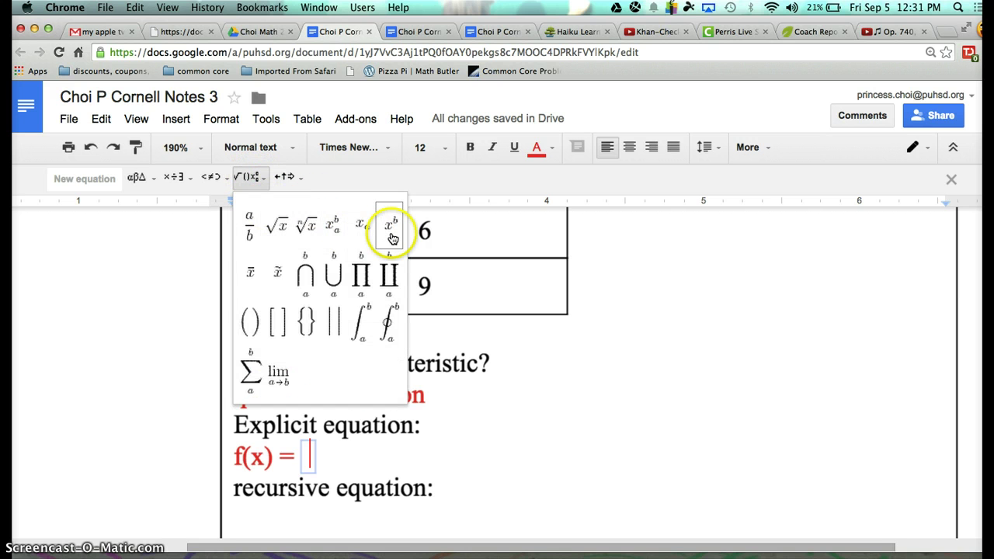
left_click(393, 238)
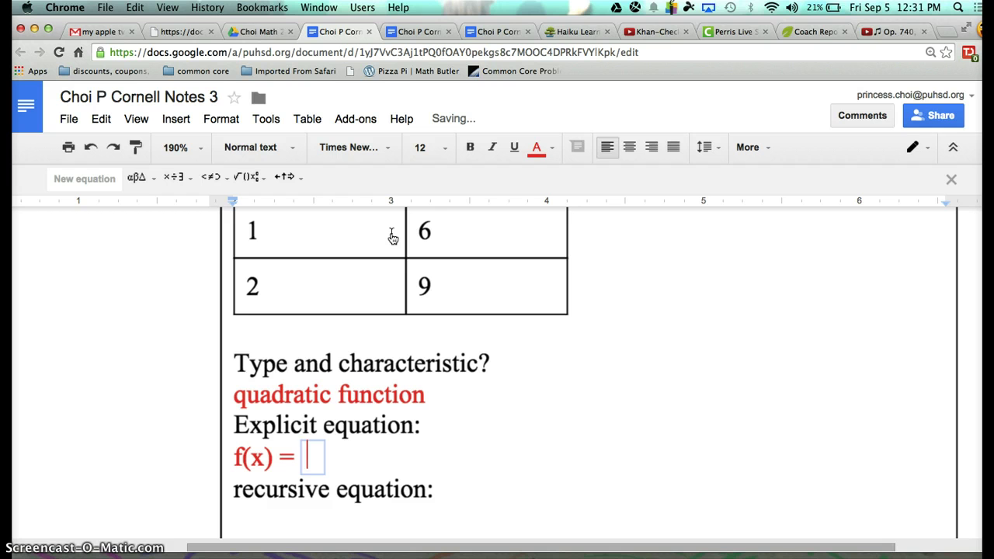
type("x")
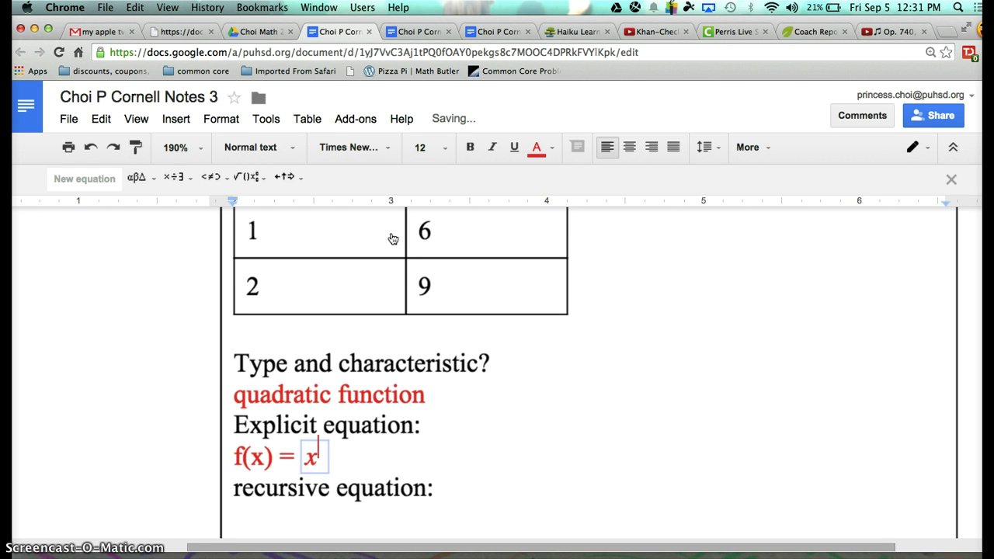
type("2")
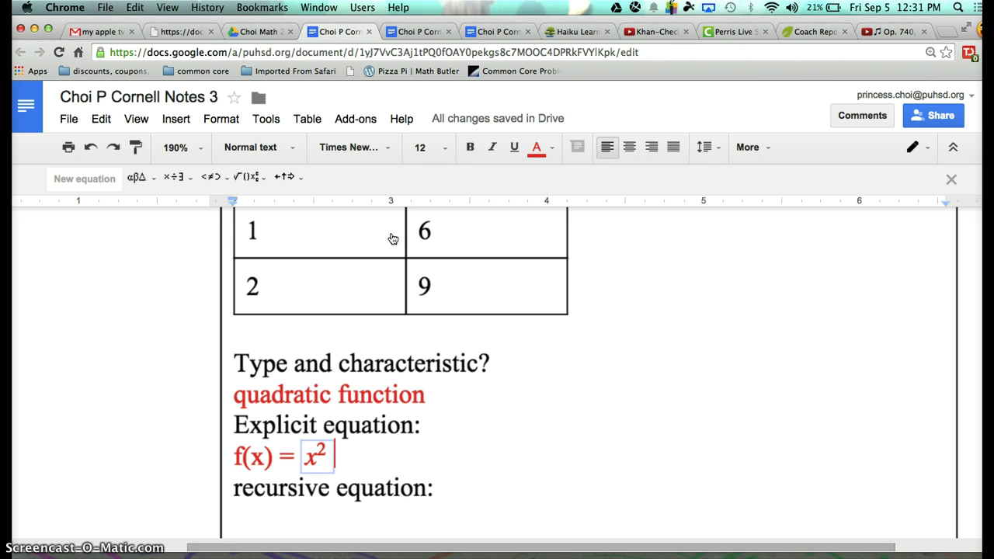
type("+")
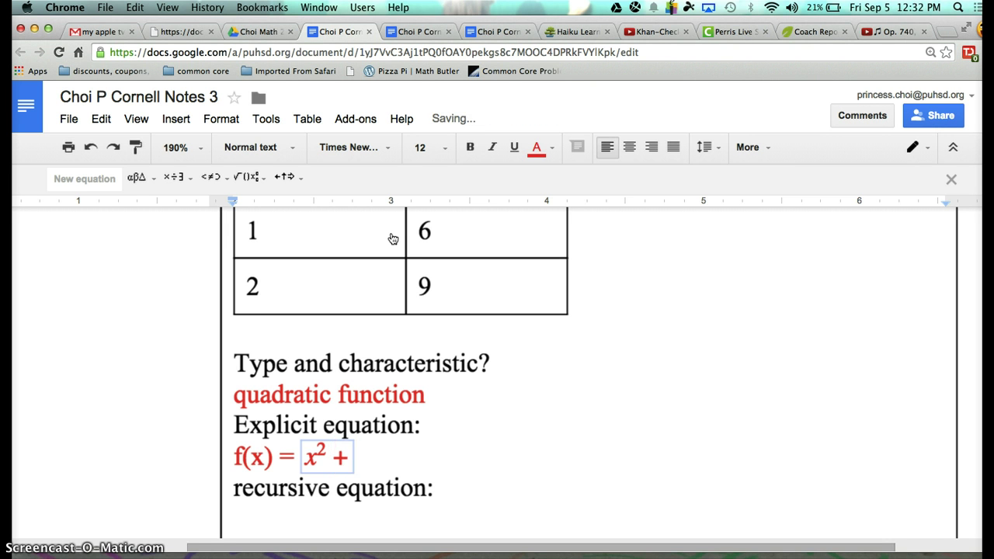